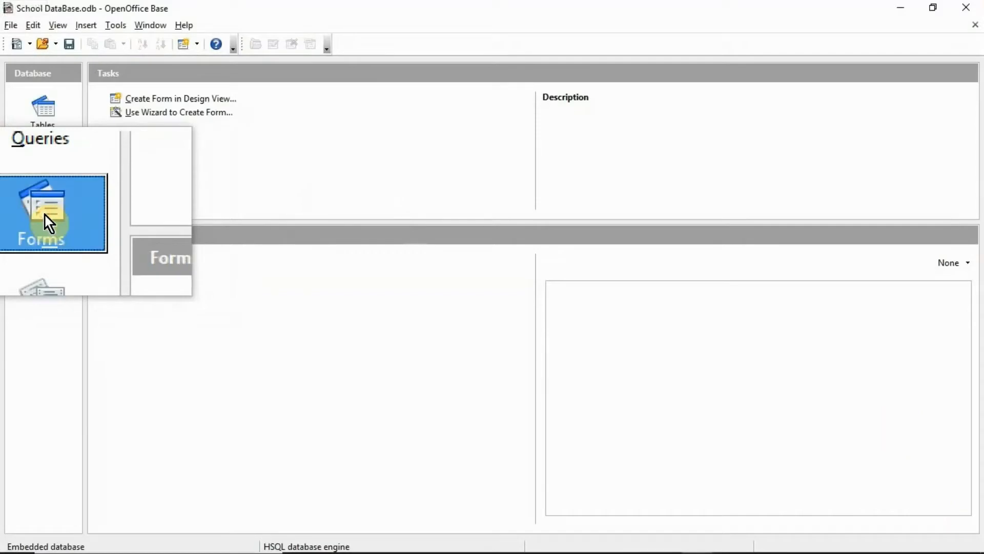
Step: Launch the Form Wizard with 'Use Wizard to Create Form...' from the Tasks list
click(176, 112)
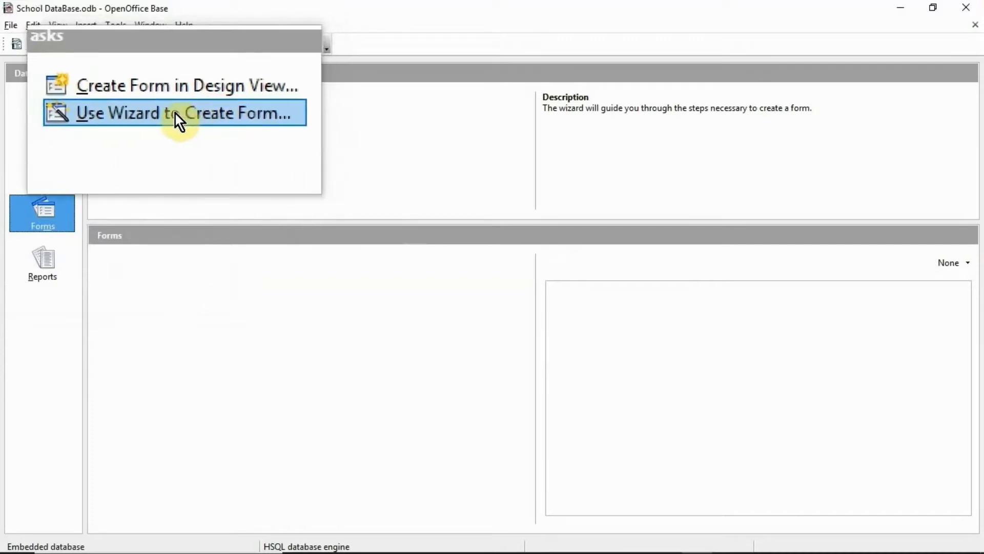
click(175, 114)
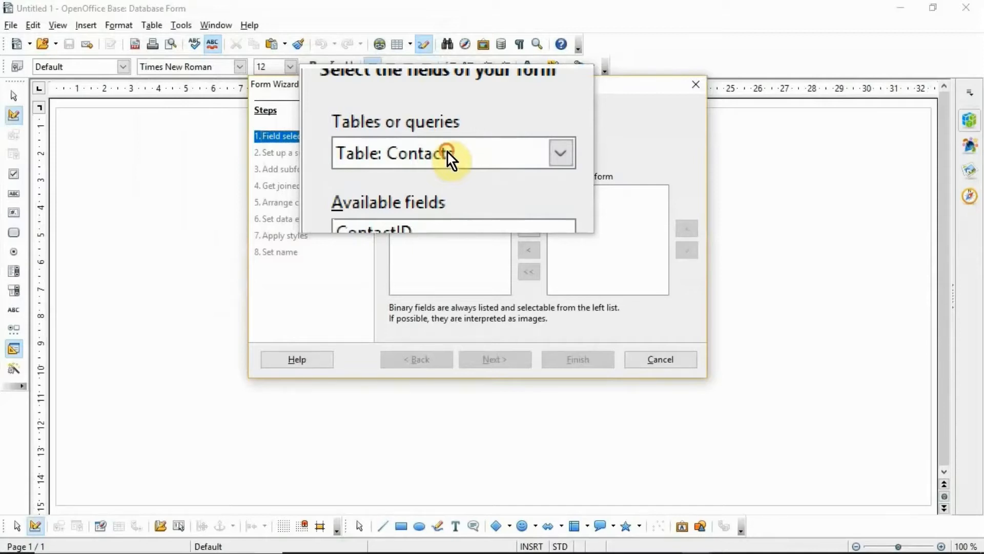
Step: Choose 'Table: Contacts', move all four of its fields into the form, and continue
click(447, 152)
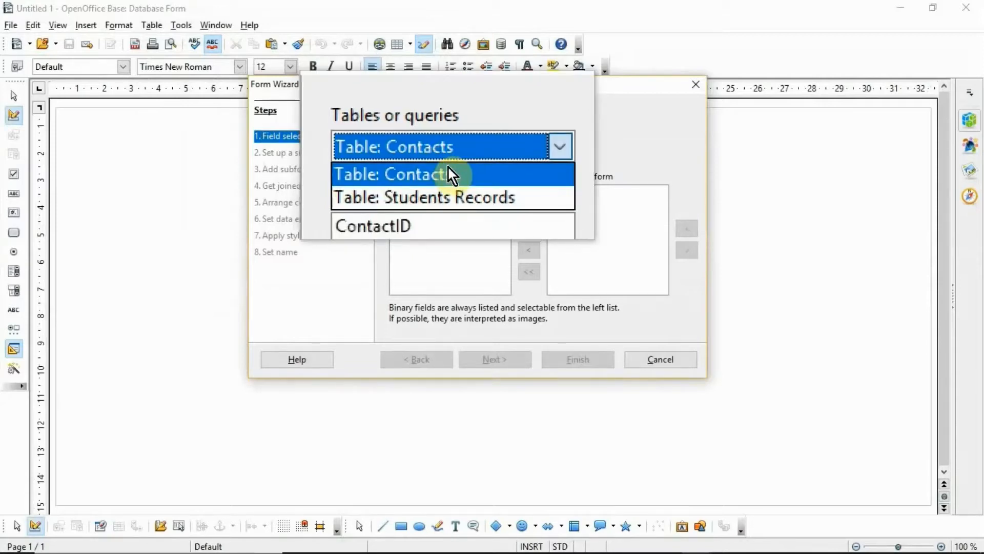
click(448, 172)
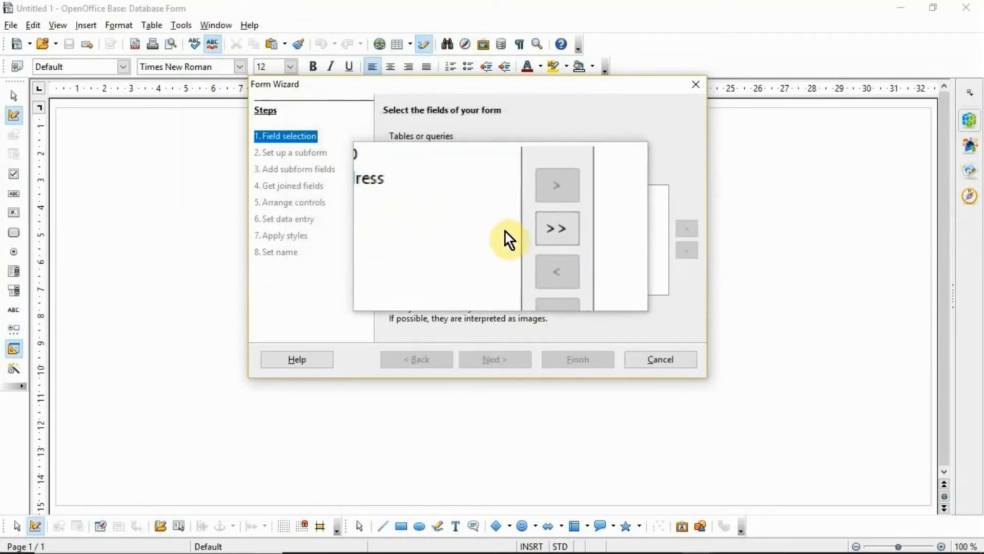
click(526, 231)
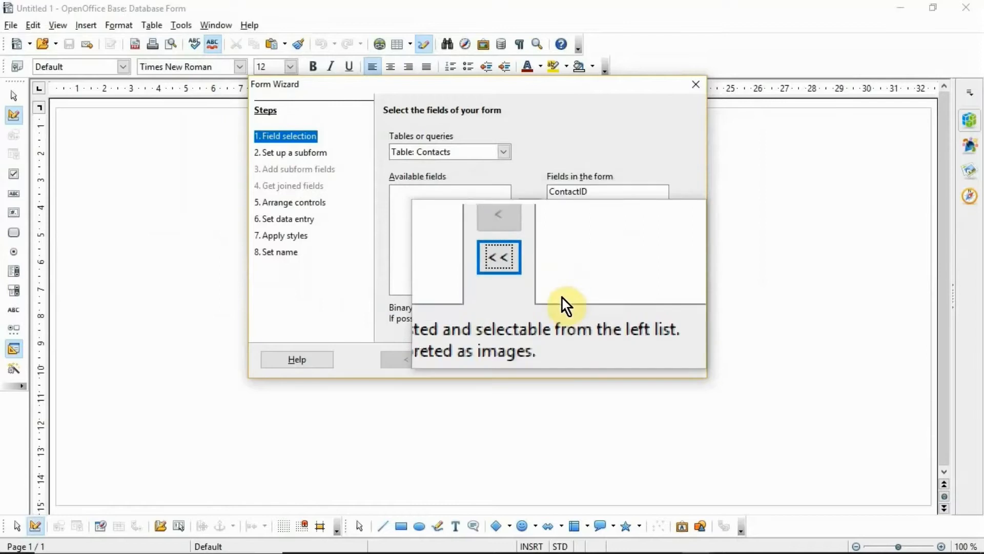
click(508, 362)
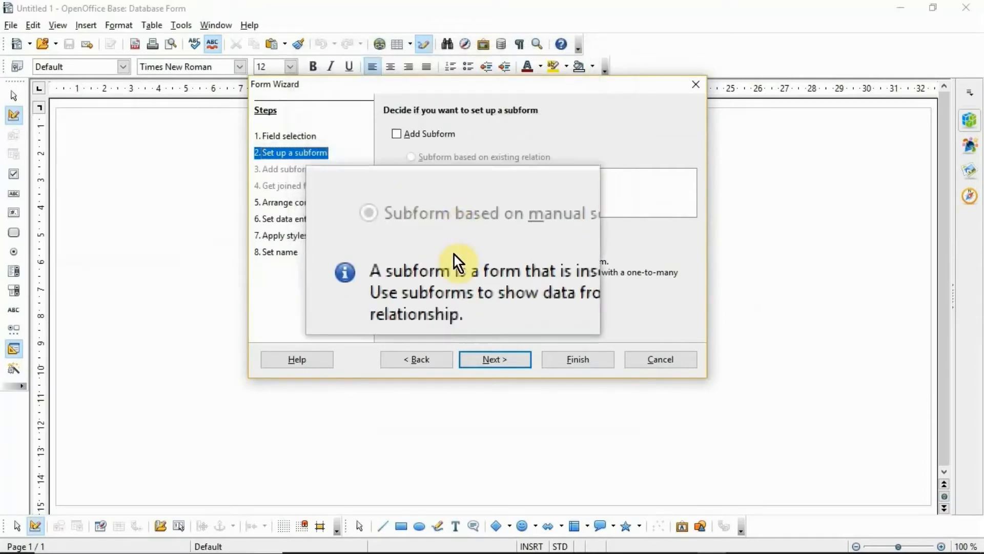
Step: Arrange fields as 'Columnar - Labels on Top' and set the form to enter new data only
click(476, 361)
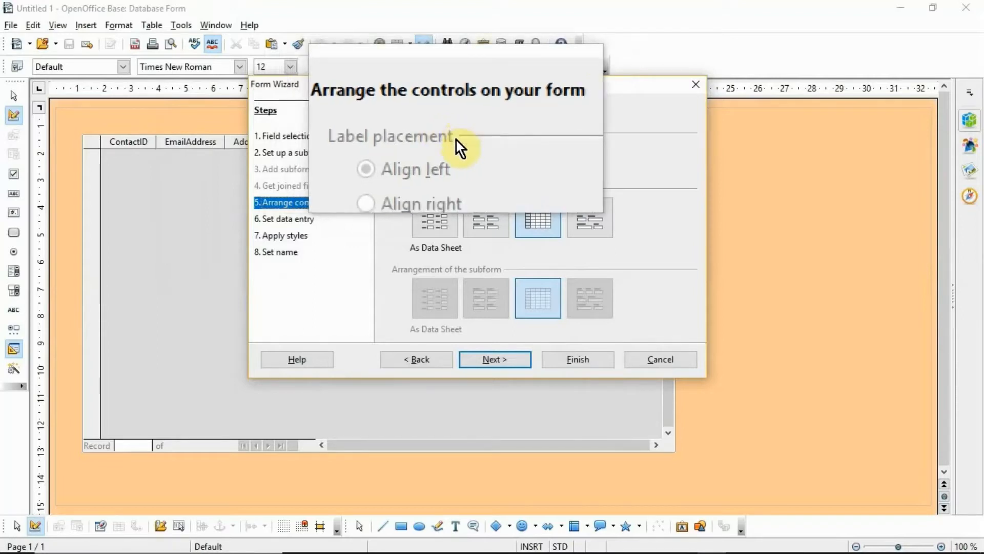
click(486, 217)
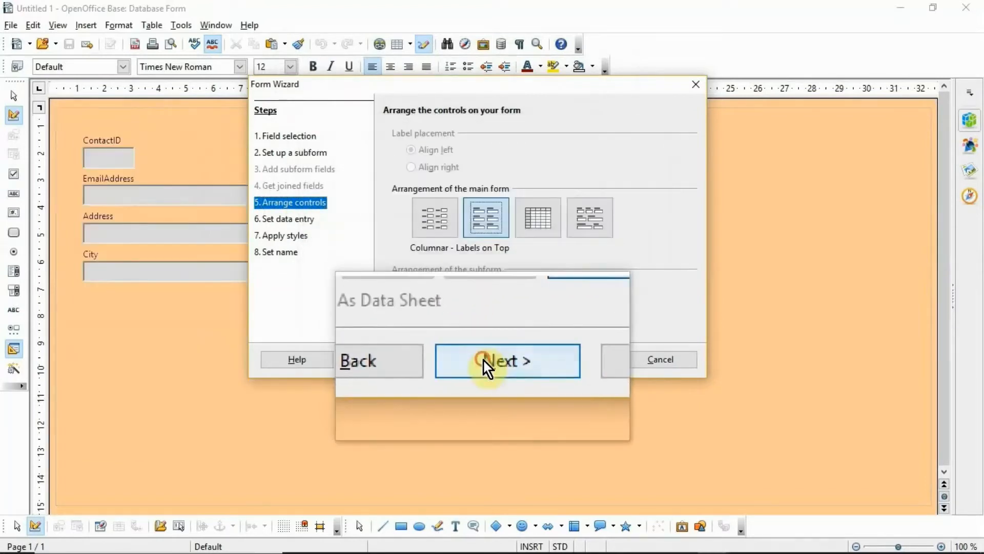
click(484, 361)
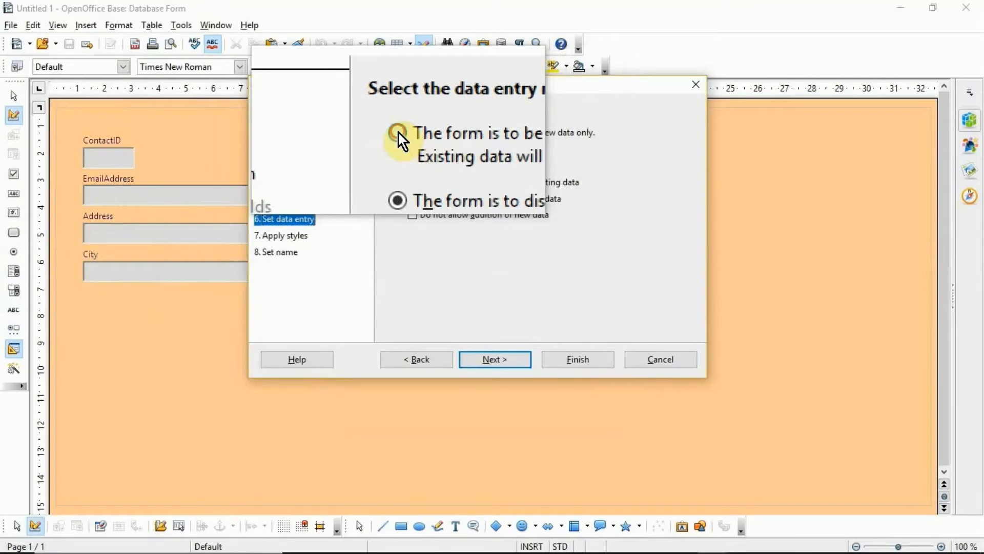
click(398, 133)
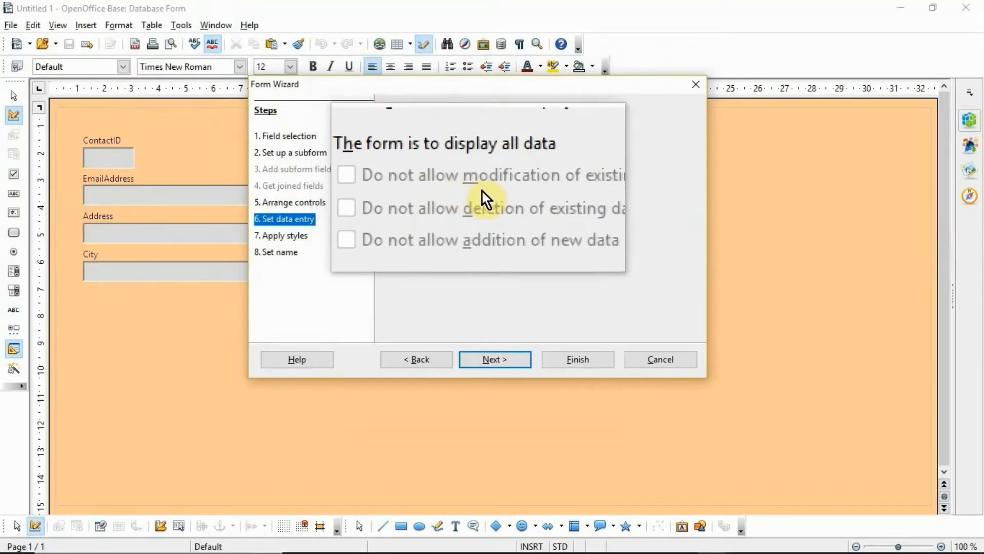
click(483, 361)
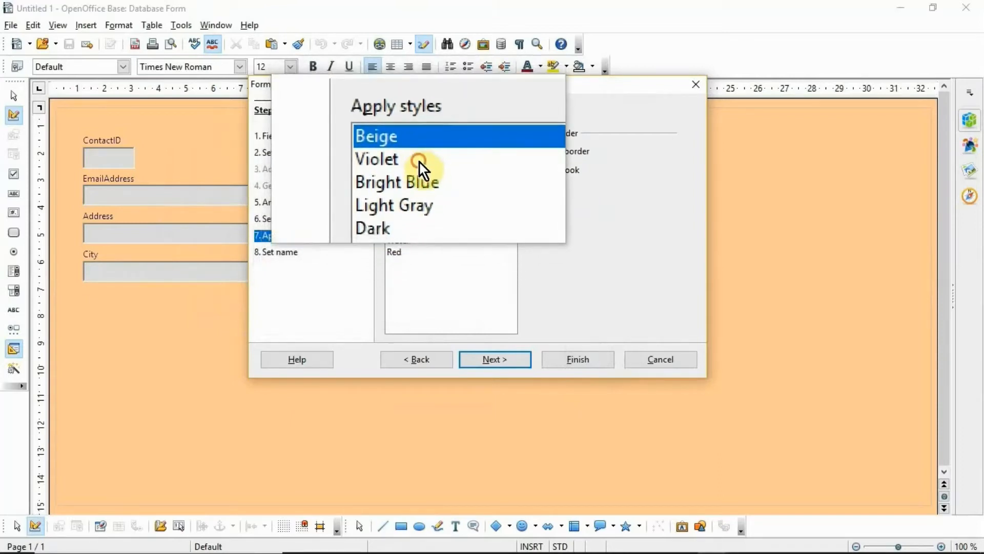
Step: Preview the Violet through Red colour styles, then settle on Beige and continue
click(419, 162)
click(419, 182)
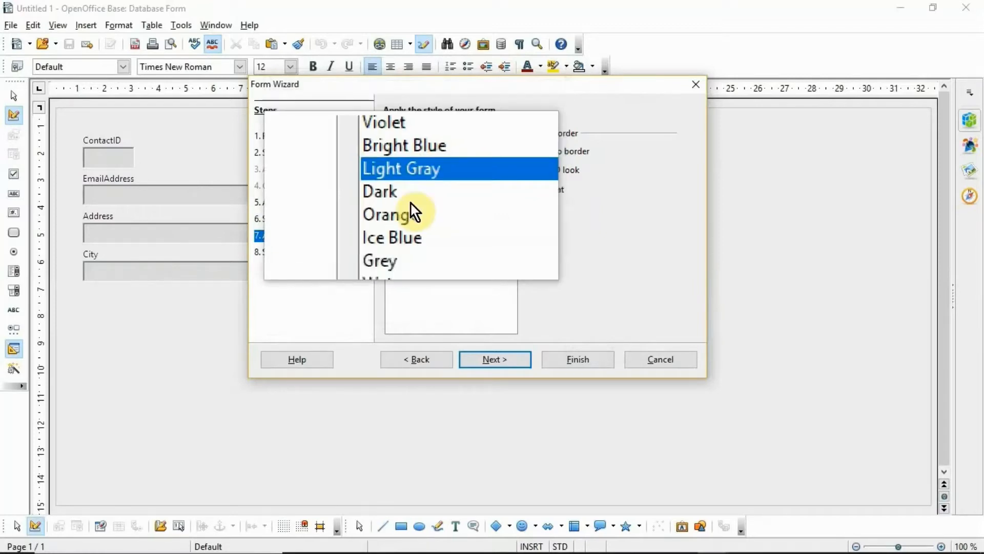
click(411, 205)
click(407, 224)
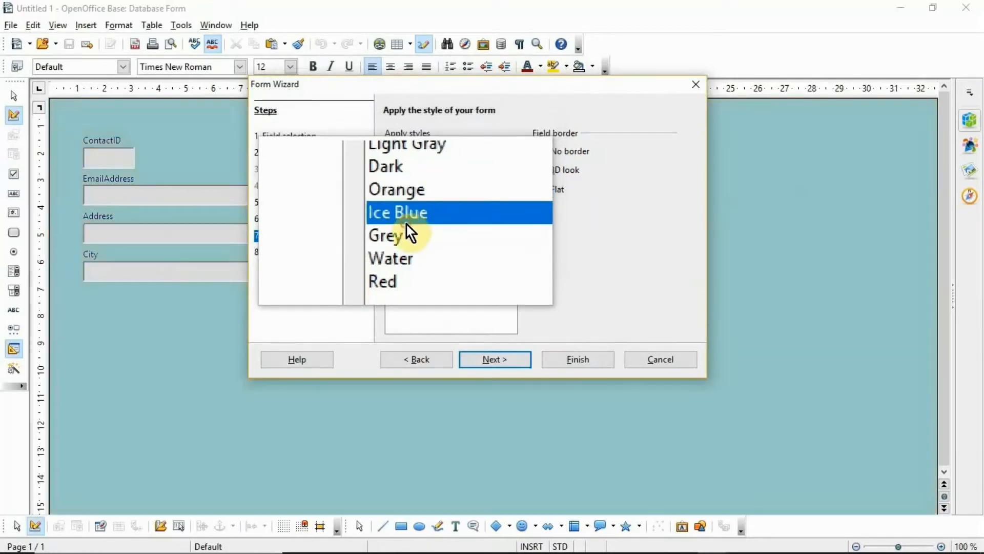
click(402, 241)
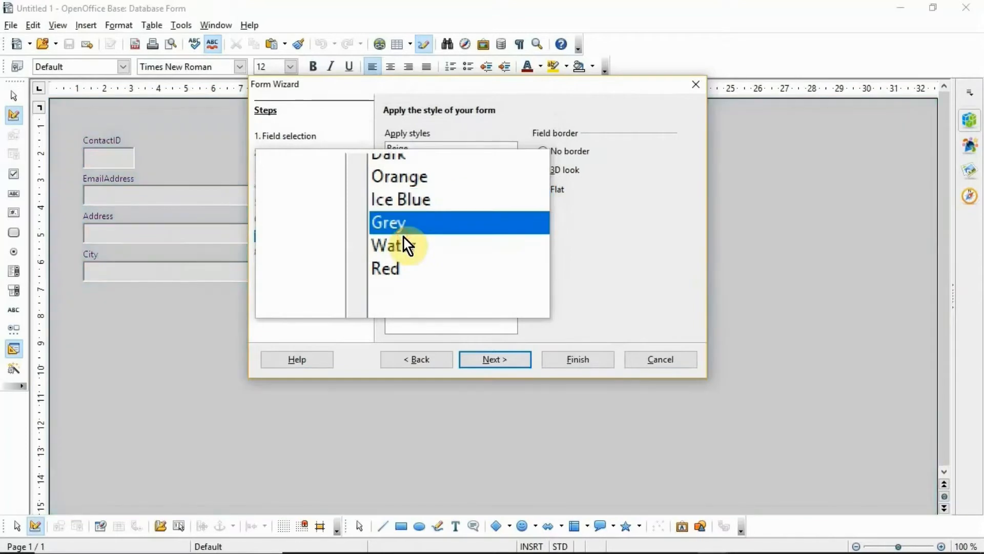
click(402, 244)
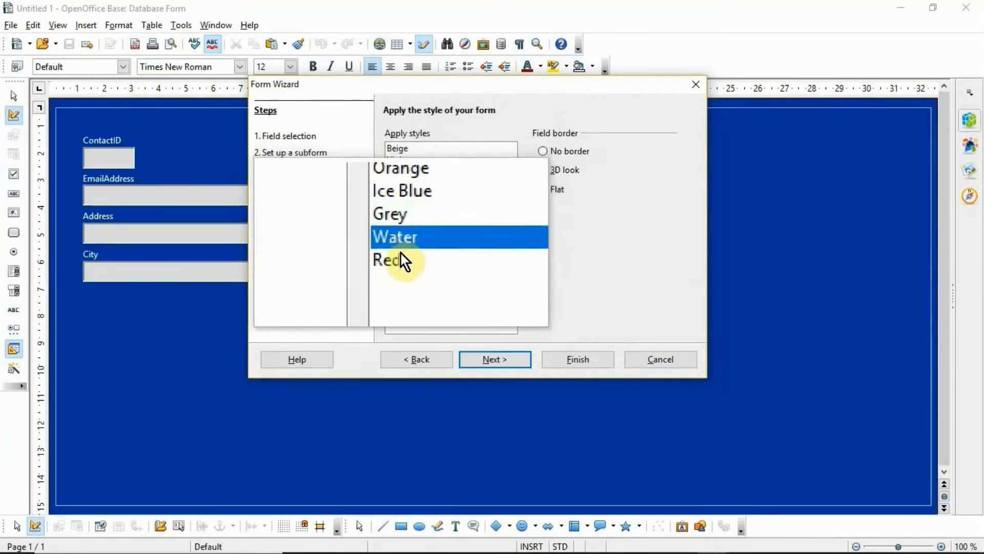
click(401, 256)
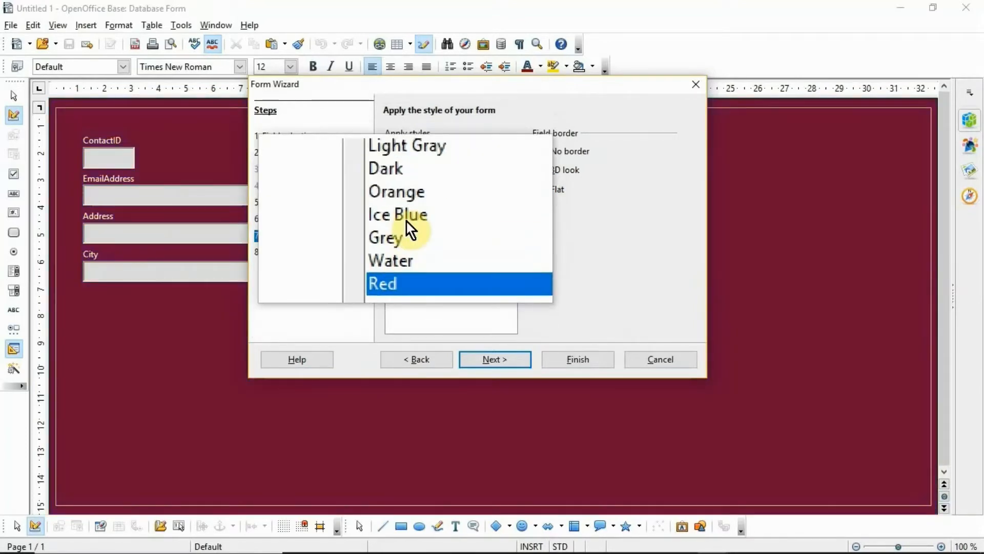
click(417, 154)
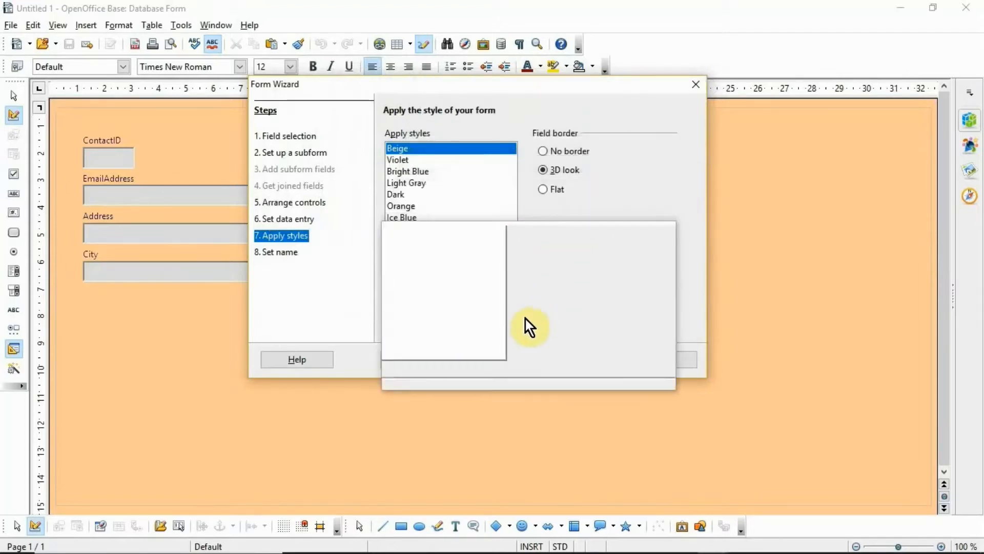
click(510, 360)
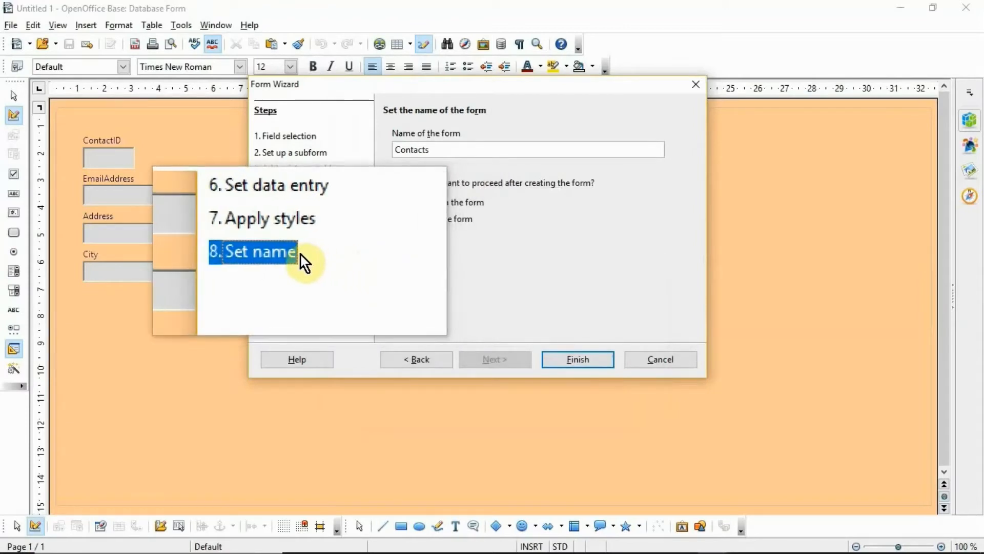
Step: Rename the form to 'Contacts Form' and finish the wizard
click(434, 148)
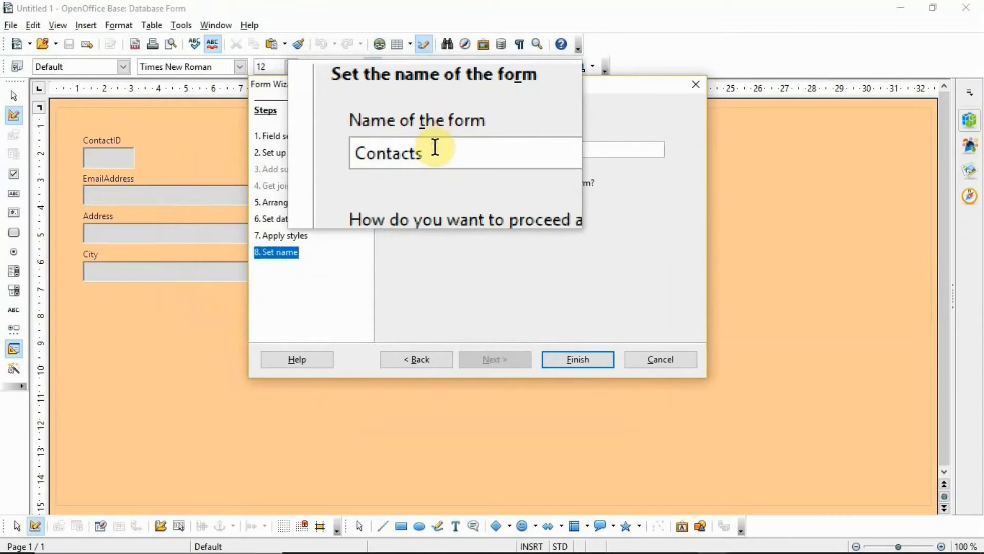
text(Form)
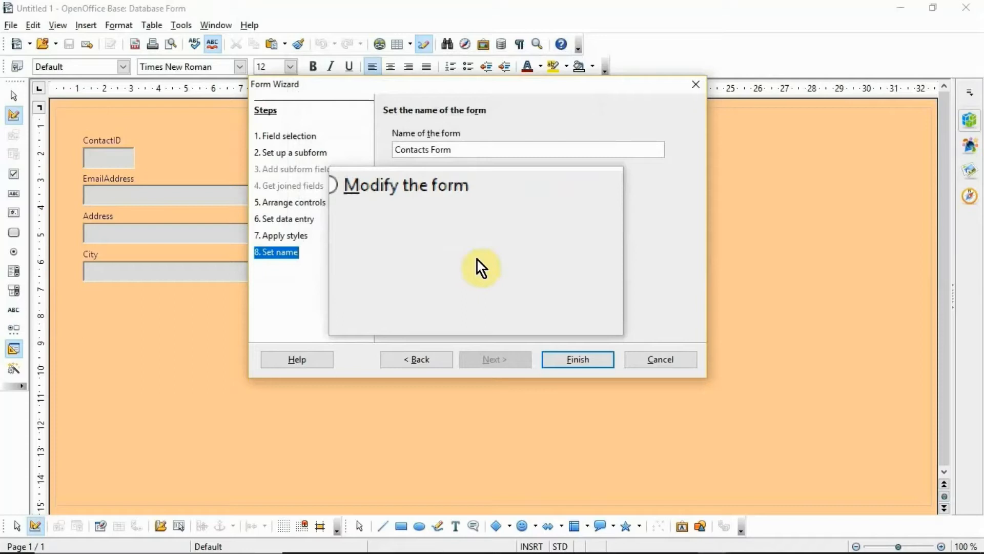
click(562, 358)
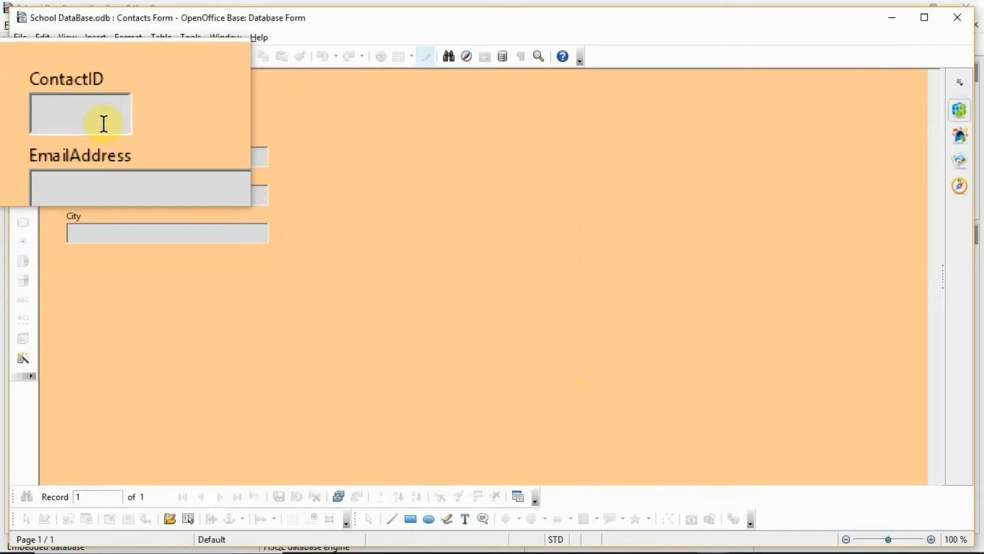
Step: Enter a contact's ID, e-mail address, street address and city, then save the record
text(101)
key(Tab)
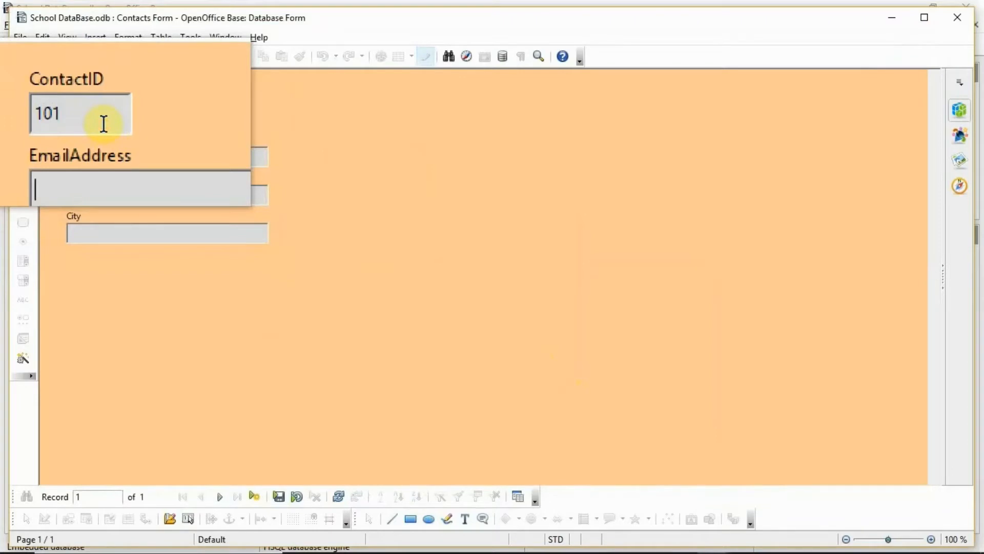
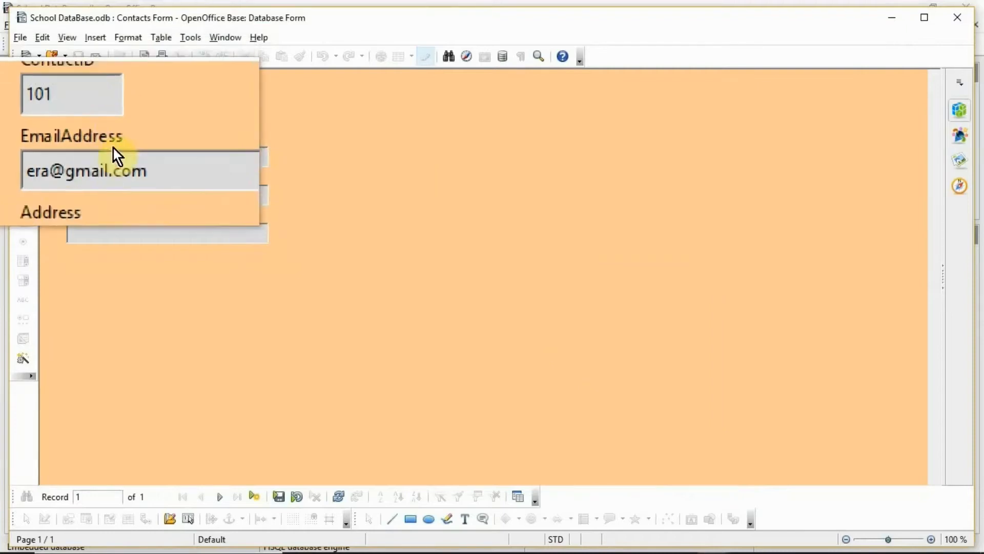
click(123, 200)
text(Shahabad Gate)
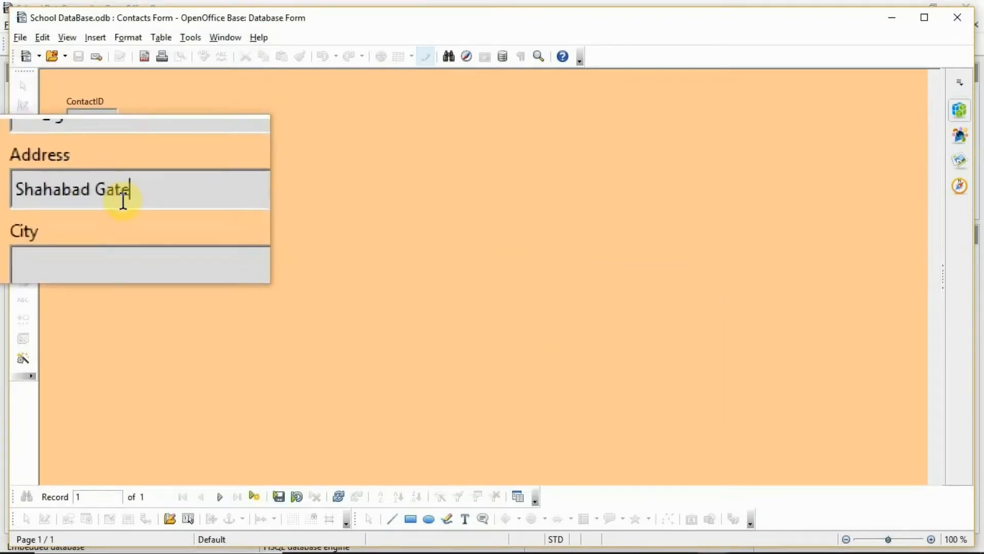
key(Tab)
text(Rampur)
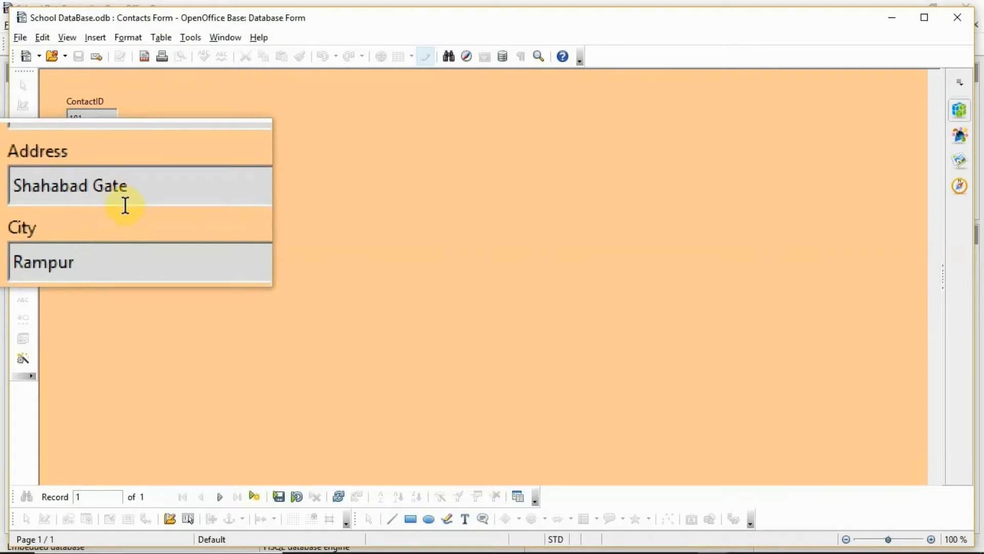
key(Tab)
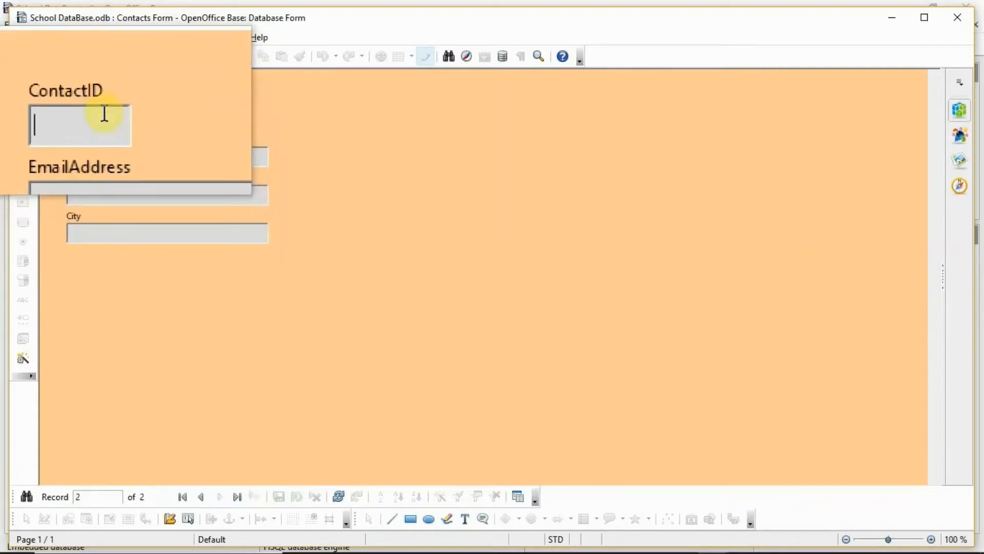
Step: Fill in another contact's ID, e-mail, address and city, then advance to a blank record
text(102)
key(Tab)
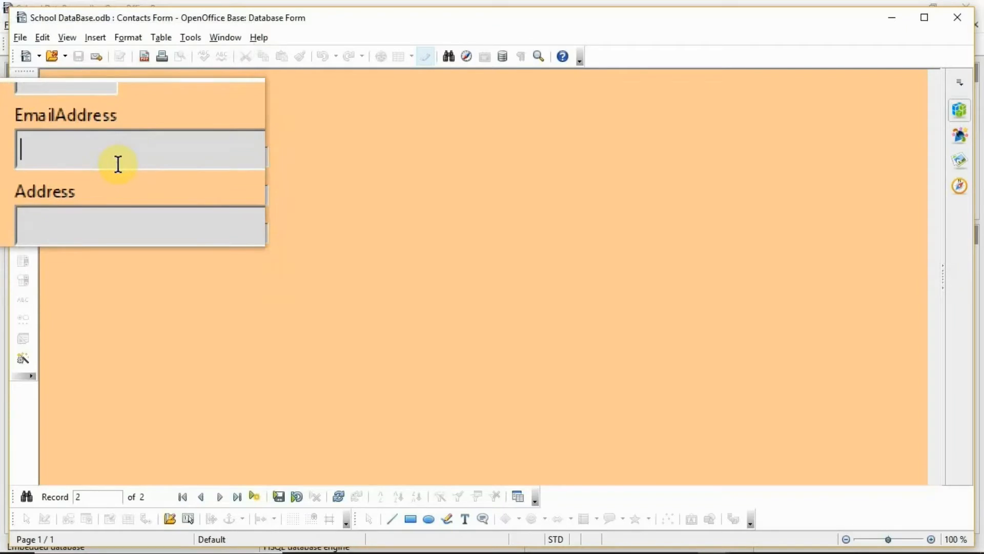
key(Tab)
scroll(118, 187, down, 1)
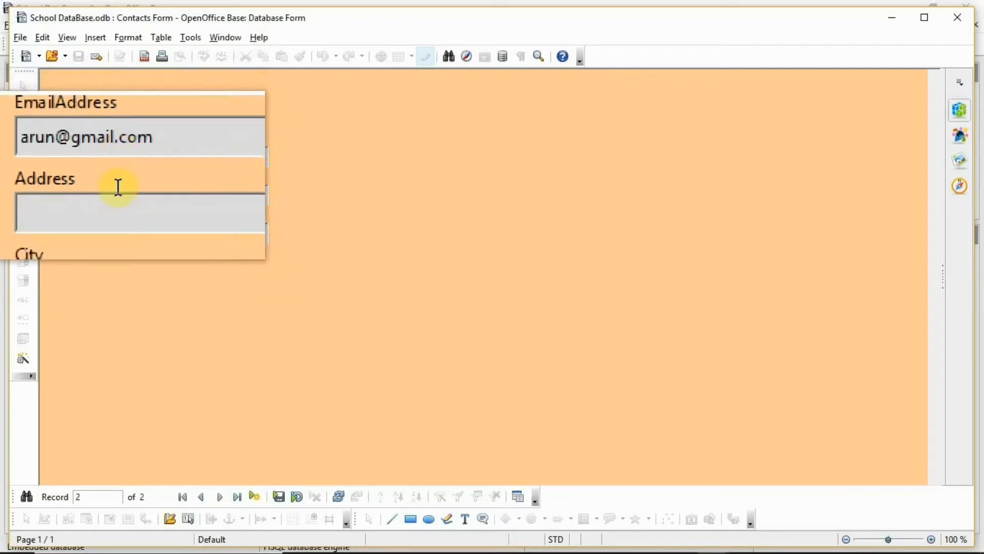
text(Civil Lines)
key(Tab)
text(Rampur)
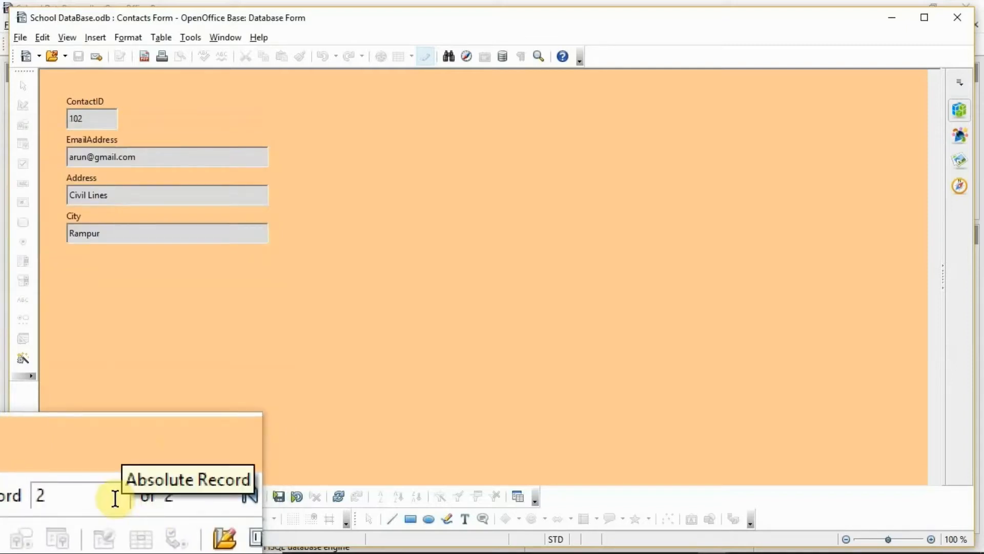
key(Tab)
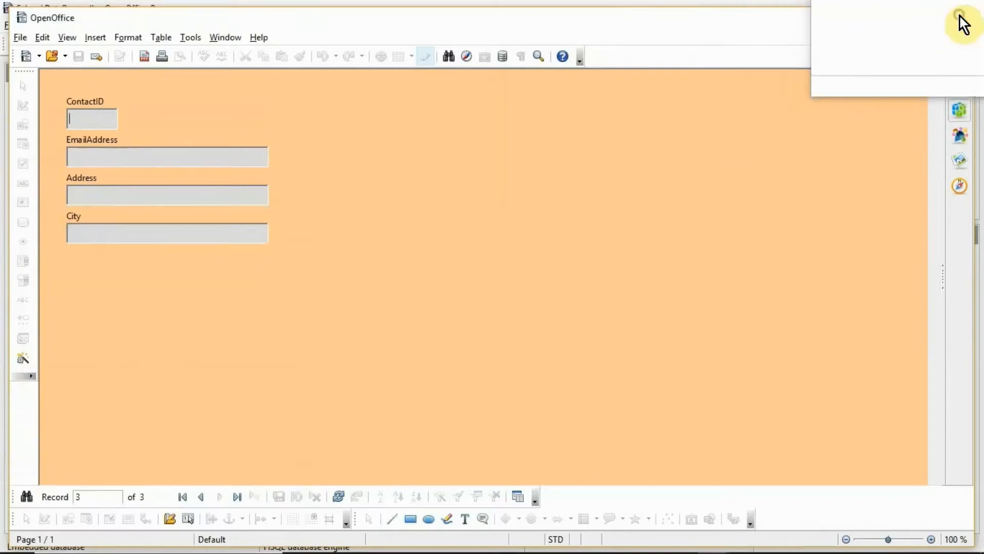
Step: Close the Contacts Form and open the Contacts table from the Tables list
click(960, 16)
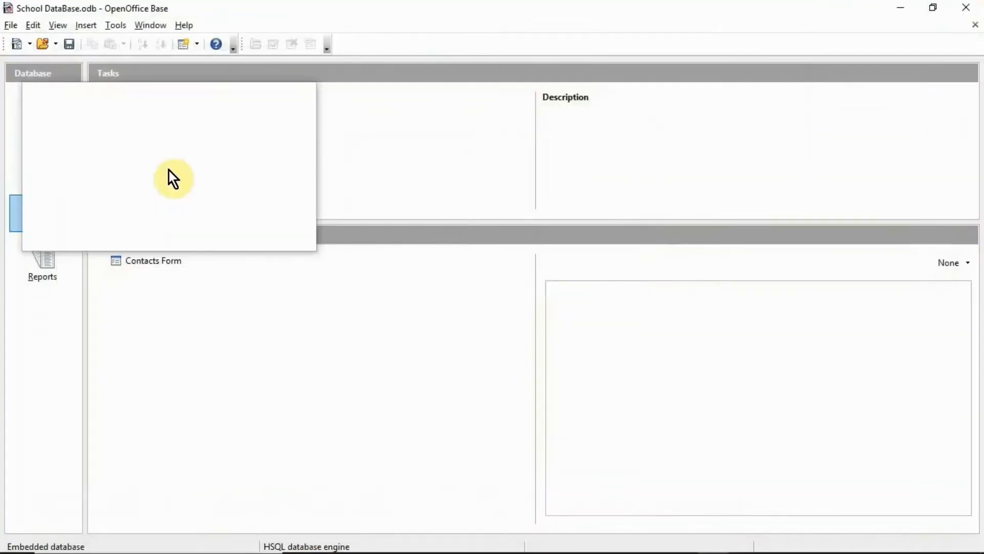
click(42, 114)
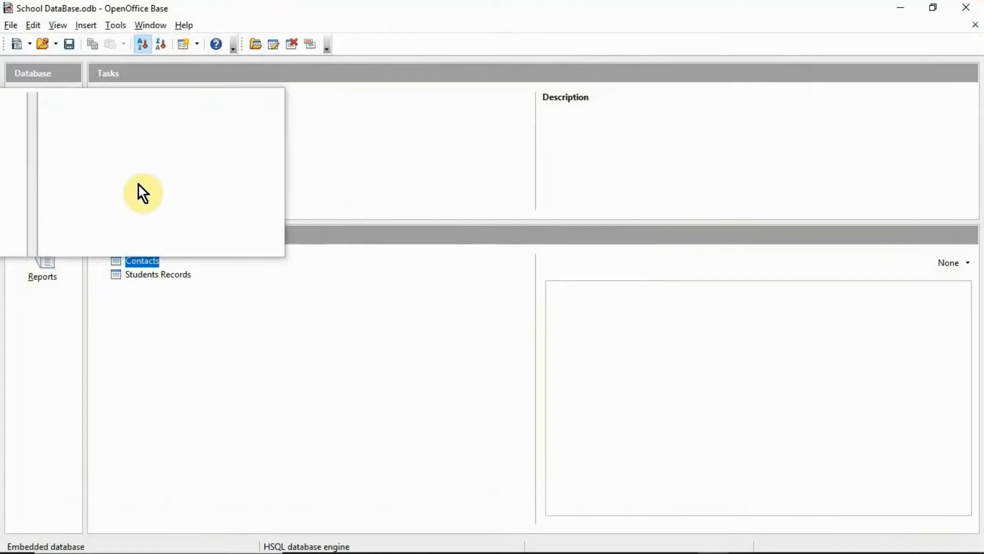
double_click(144, 263)
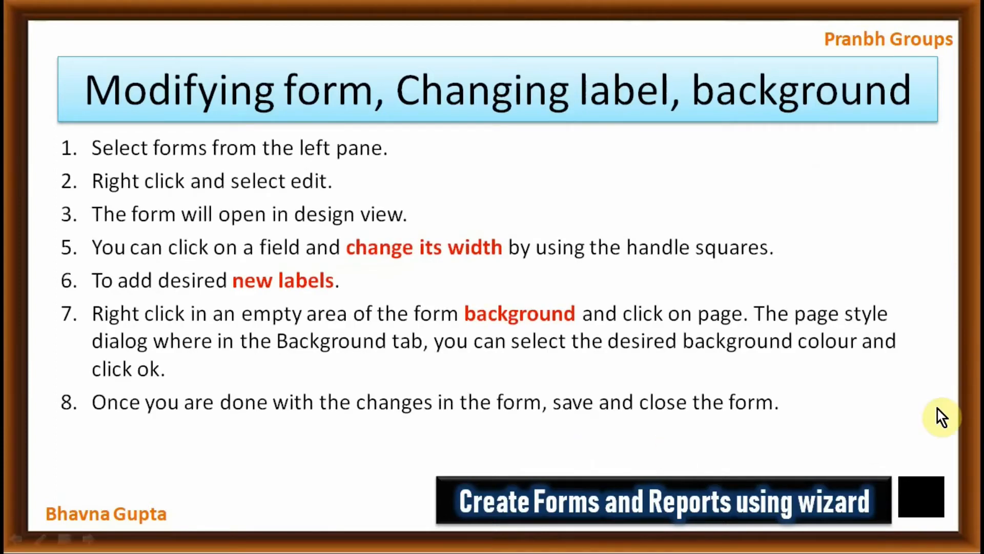
Step: In design mode, resize the ContactID box and draw a new label beneath the City field
click(929, 512)
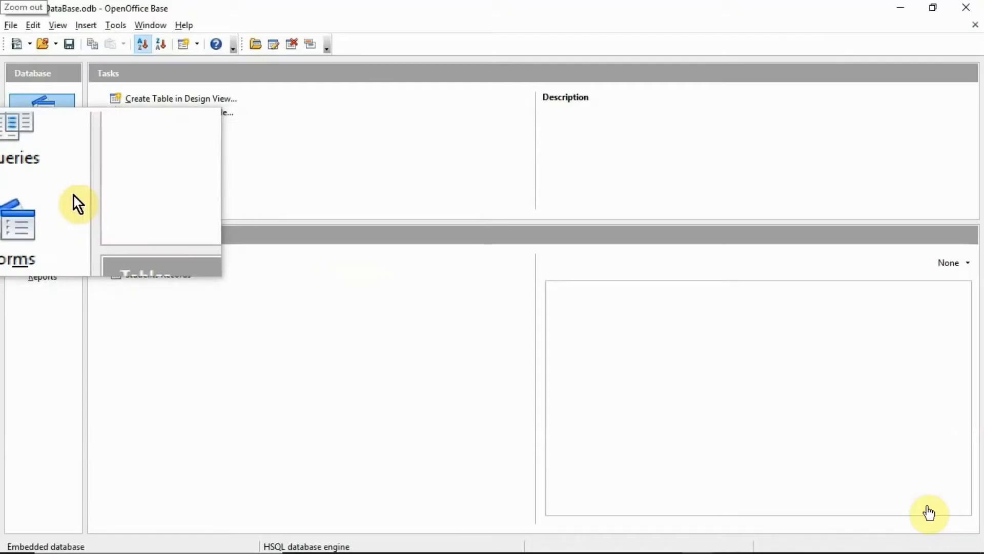
click(860, 456)
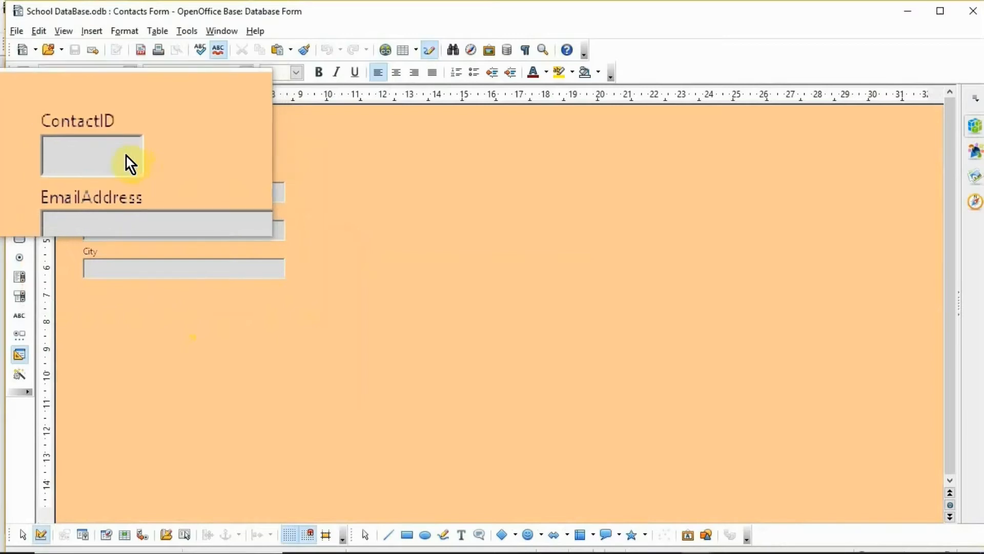
click(126, 156)
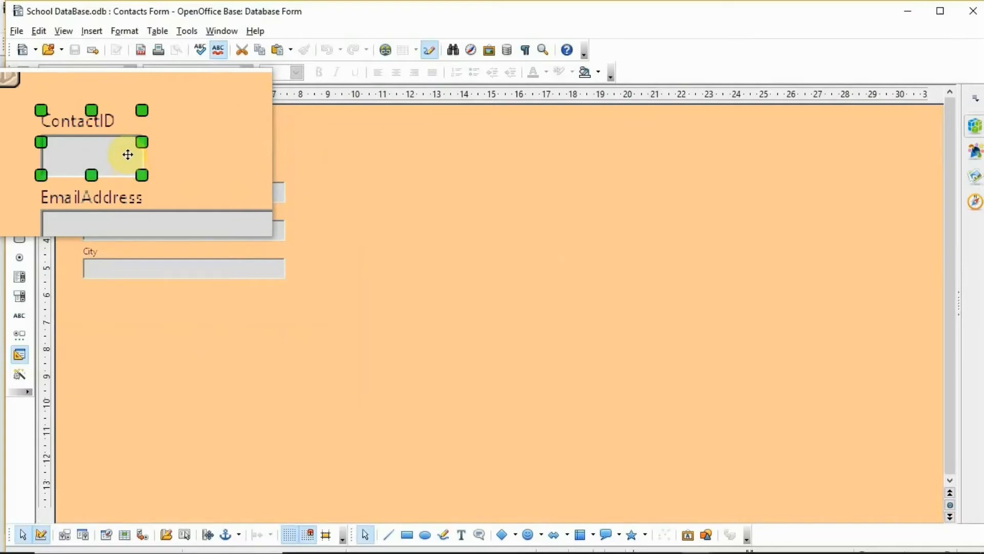
drag(134, 149, 156, 152)
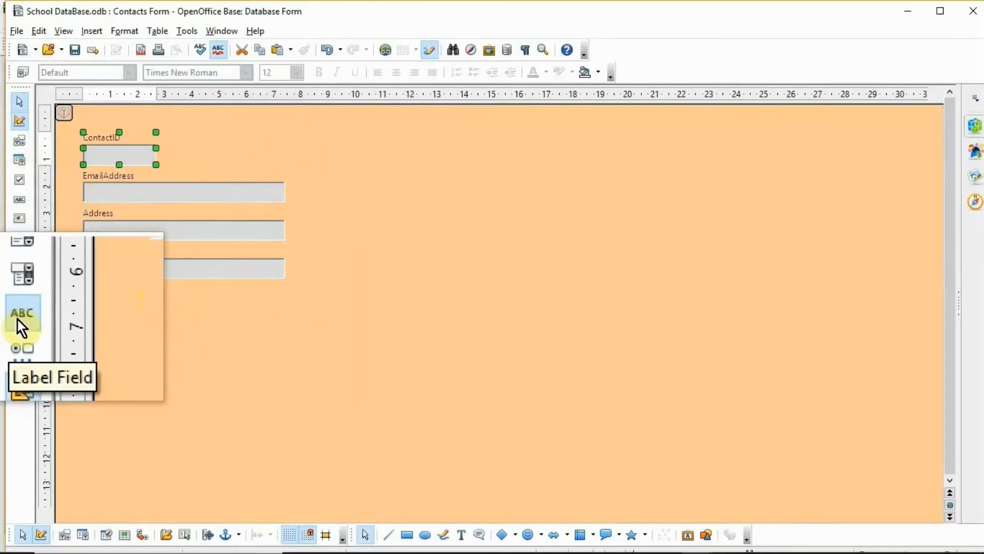
click(18, 318)
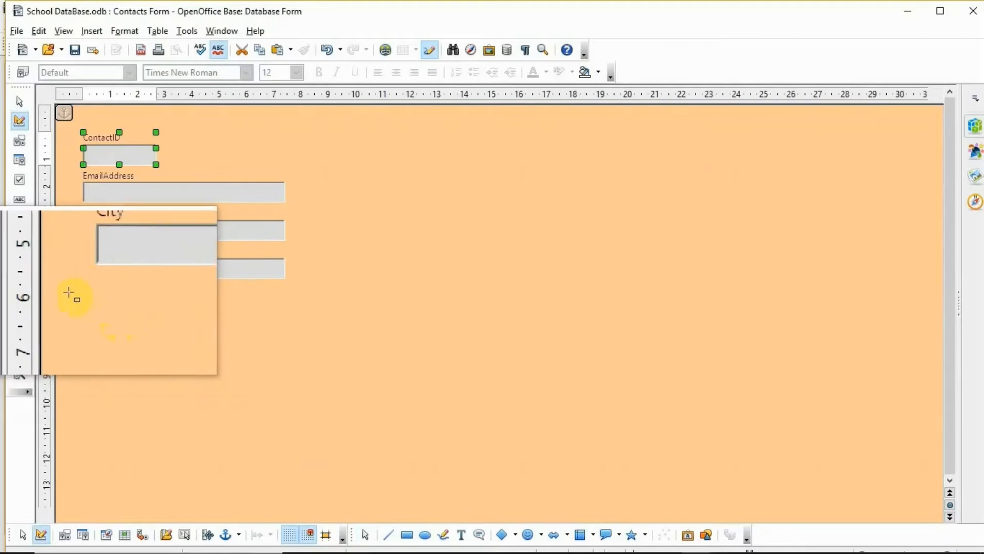
drag(83, 291, 202, 313)
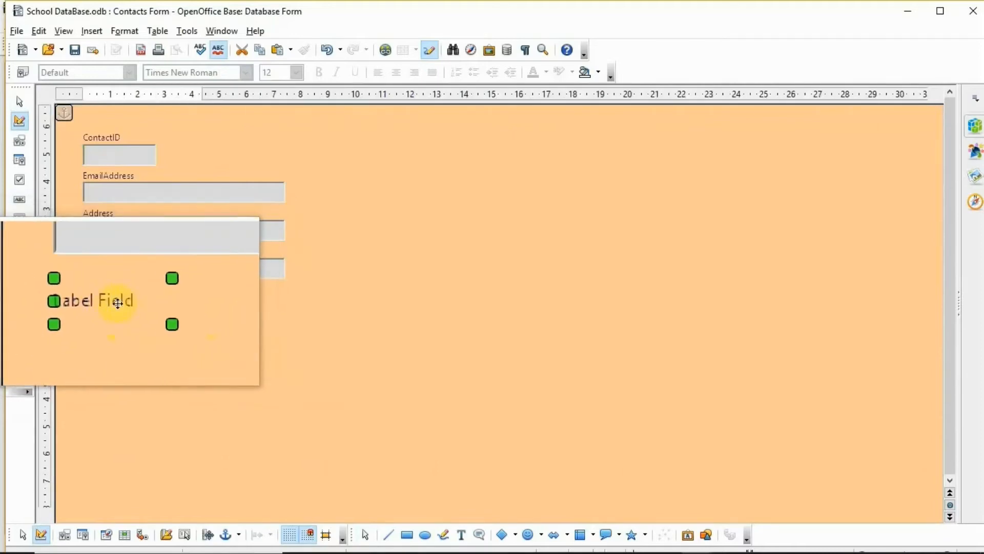
Step: Change the new label's Label property to 'Address' in its Properties dialog
double_click(125, 302)
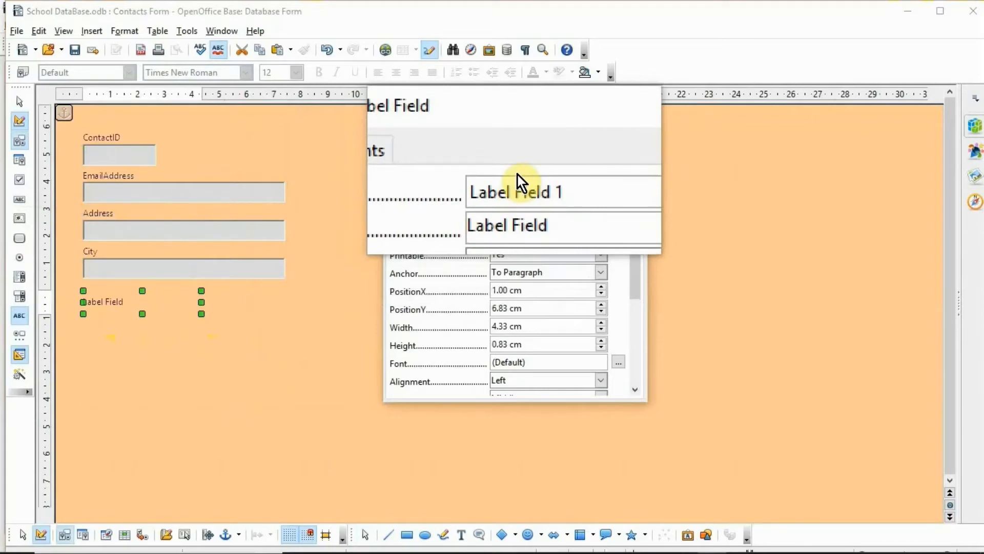
click(543, 183)
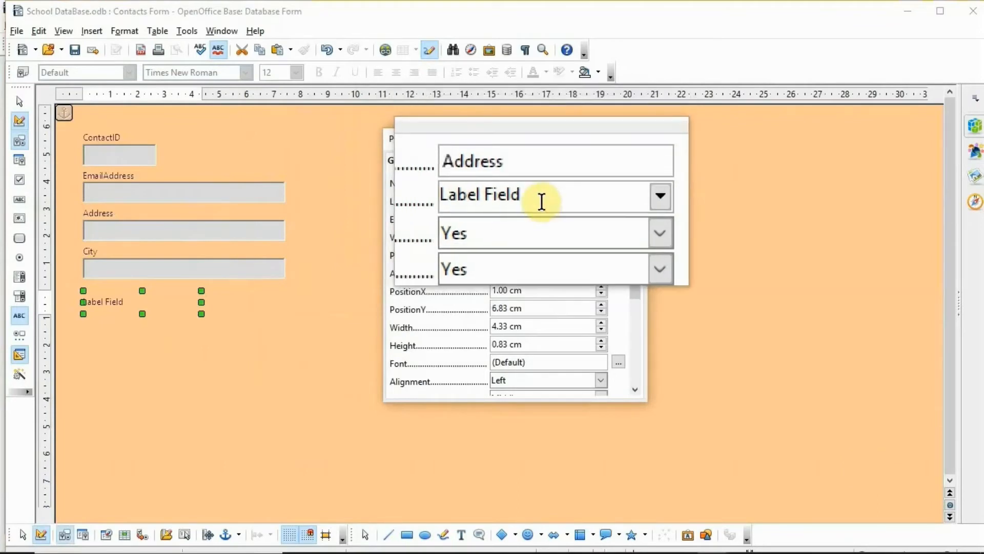
click(541, 201)
key(BackSpace)
key(BackSpace)
key(BackSpace)
key(BackSpace)
key(BackSpace)
key(BackSpace)
key(BackSpace)
key(BackSpace)
key(BackSpace)
key(BackSpace)
key(BackSpace)
text(Address)
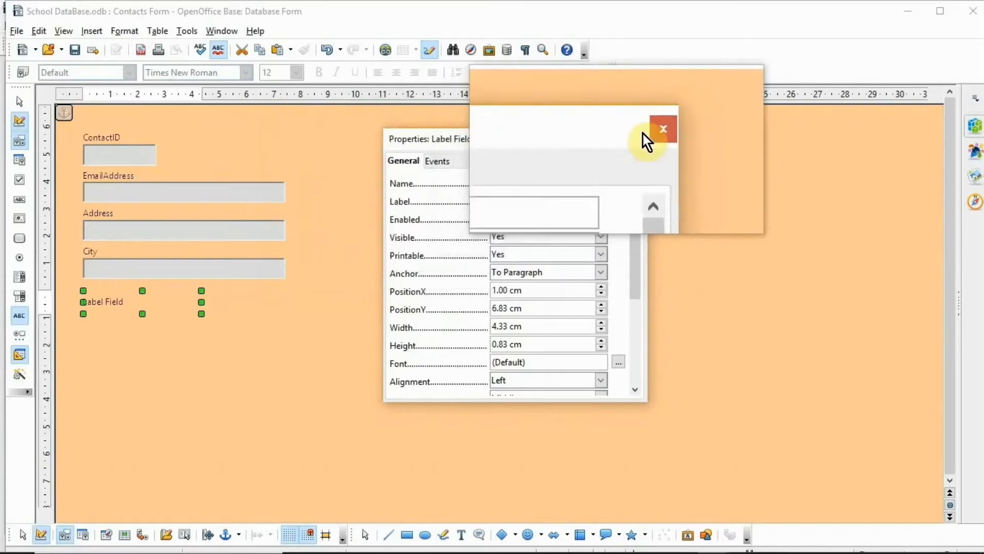
click(643, 139)
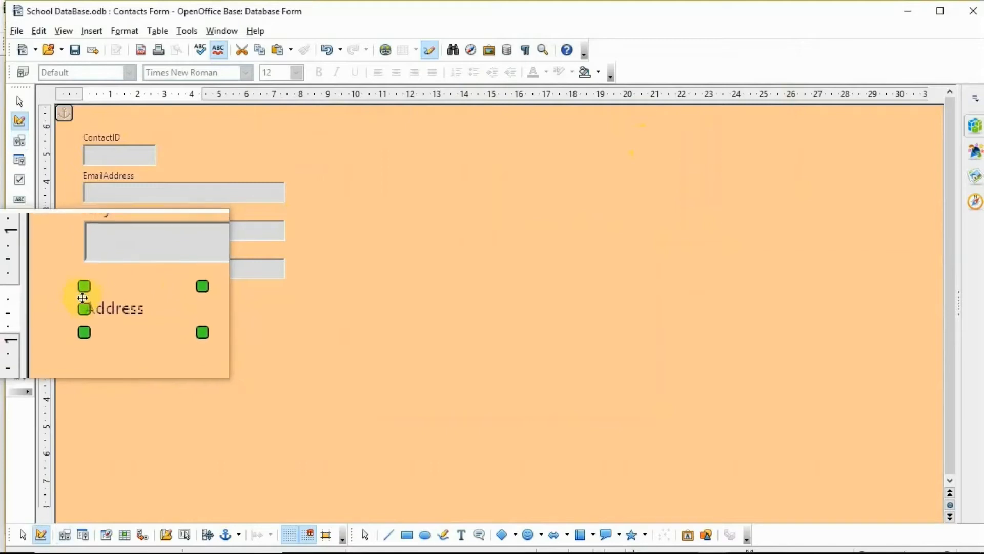
Step: Nudge the Address label up, draw a text box beneath it, then make it wider and taller
drag(83, 294, 83, 283)
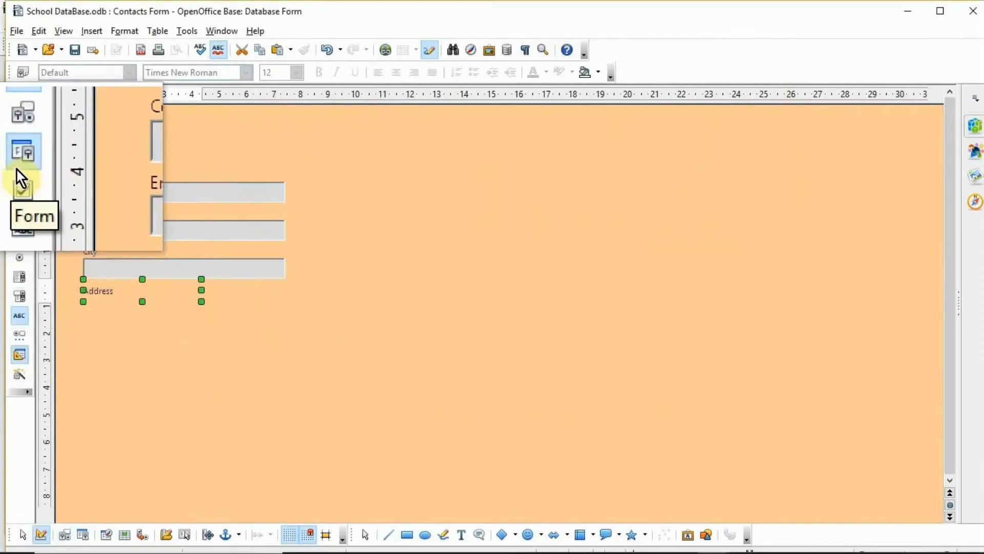
click(18, 198)
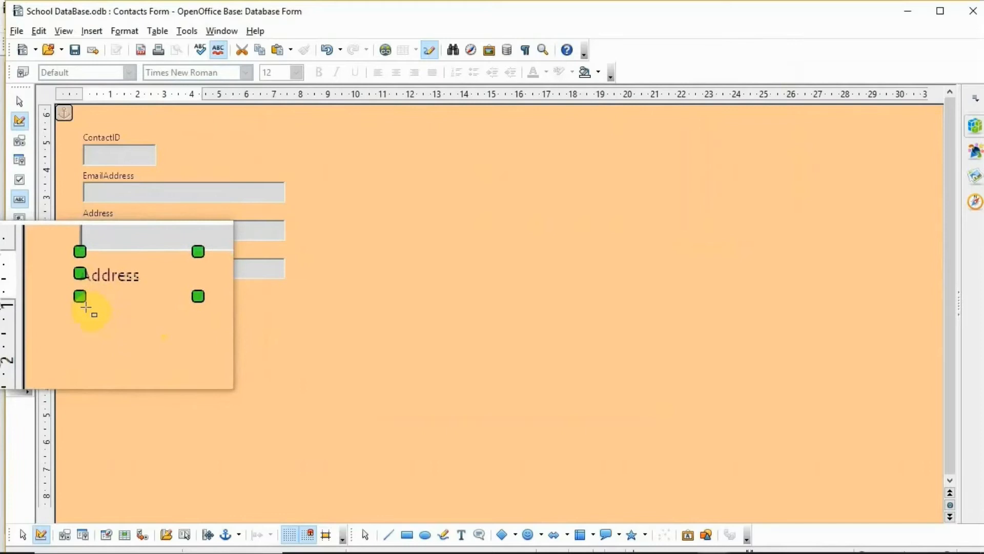
drag(85, 306, 260, 324)
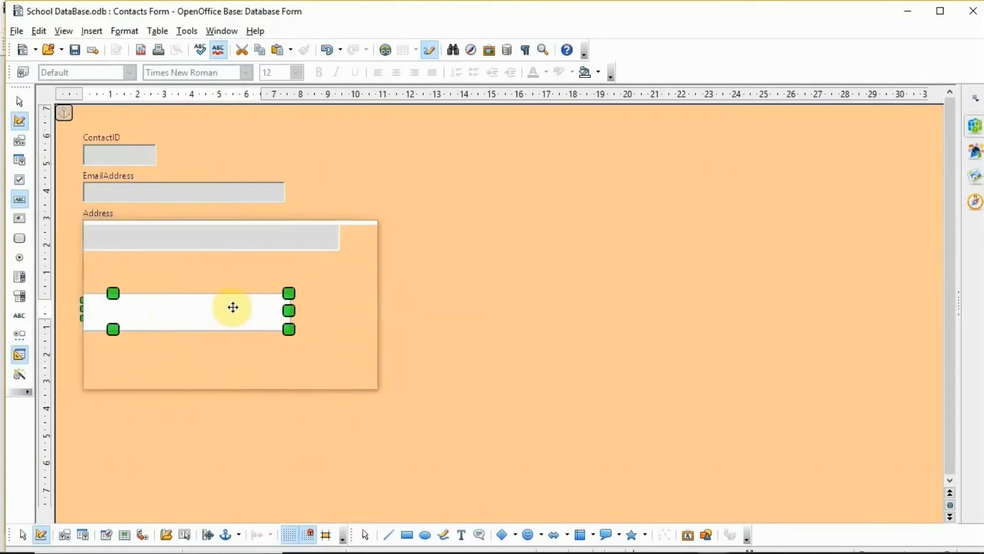
drag(266, 309, 285, 312)
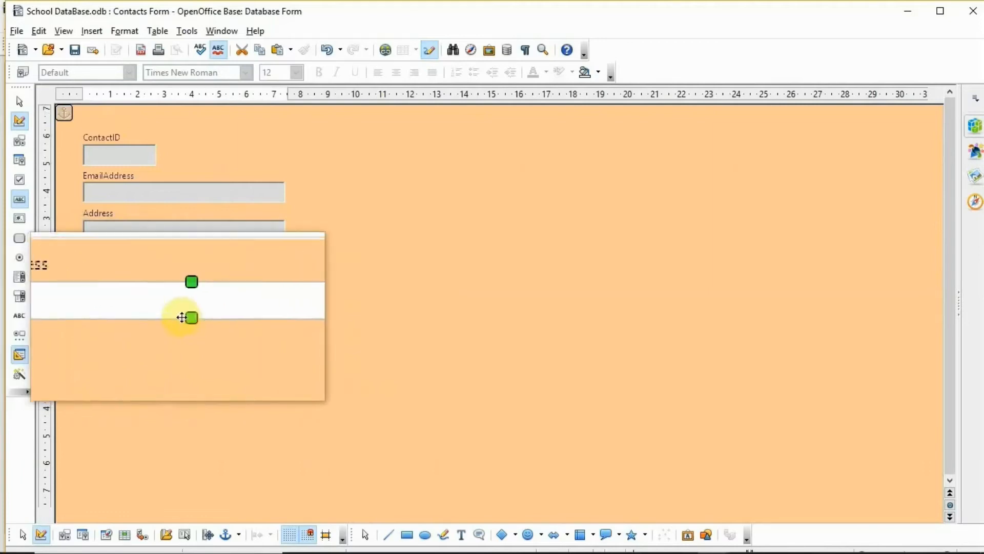
drag(184, 318, 185, 325)
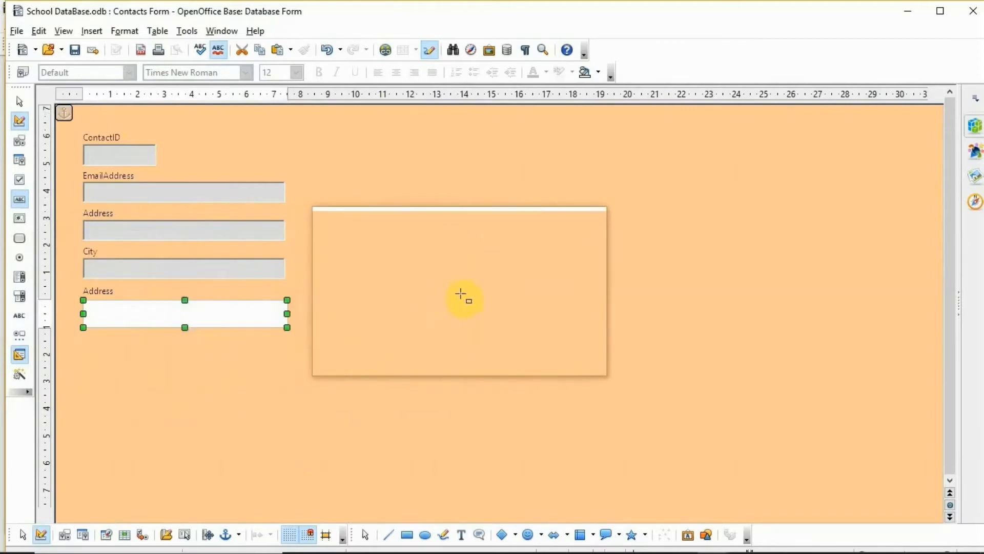
click(461, 294)
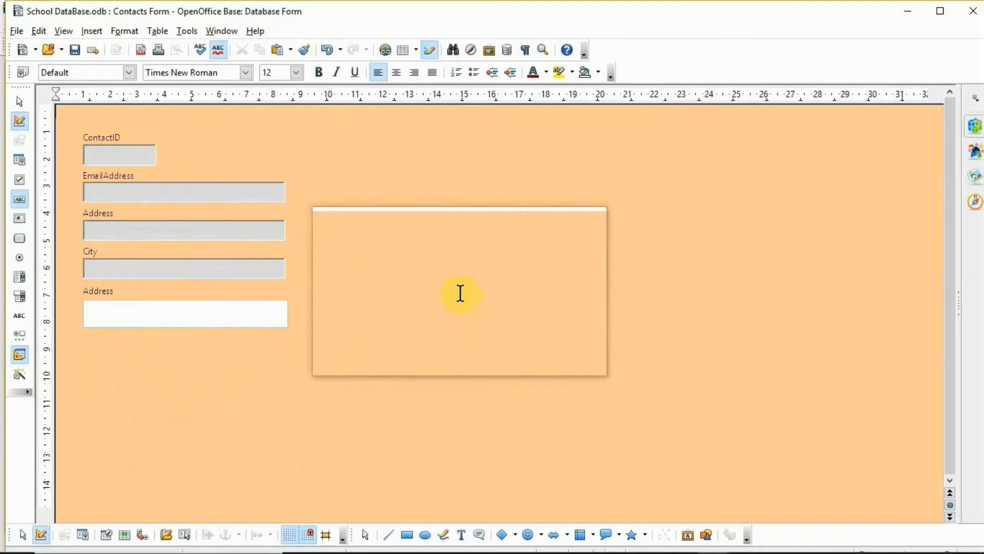
Step: Change the Contacts Form page background from peach to Magenta 8 in the Page settings
right_click(460, 294)
mouse_move(474, 346)
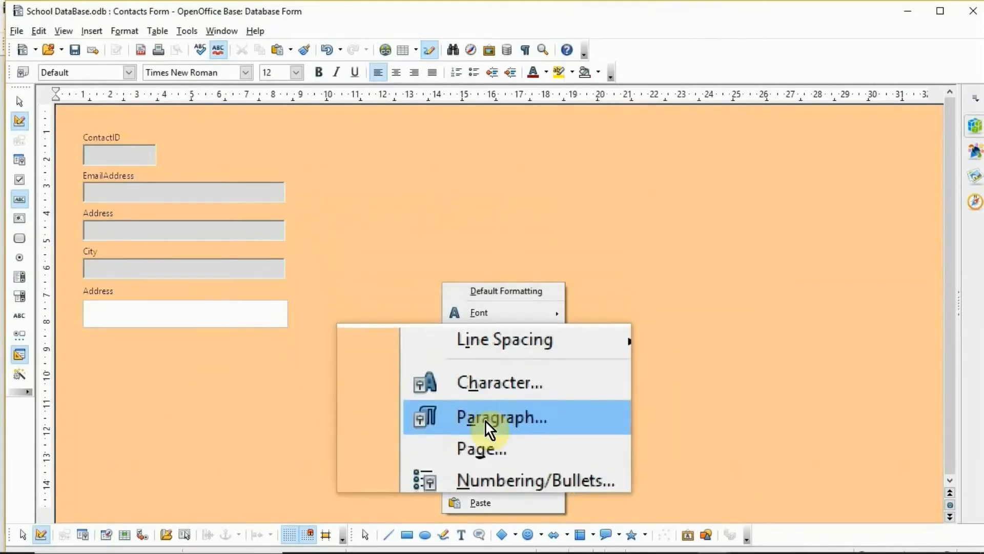
click(486, 426)
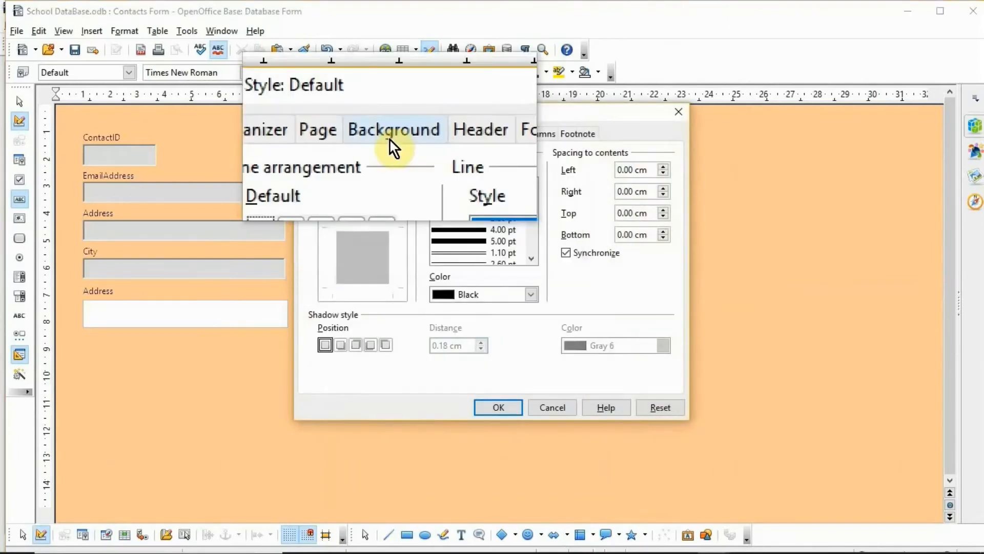
click(388, 137)
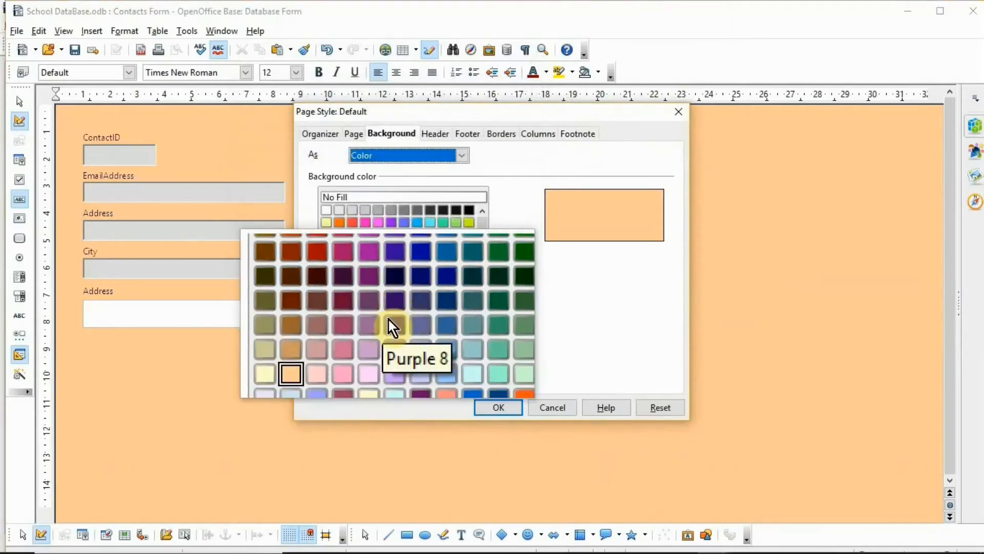
click(380, 321)
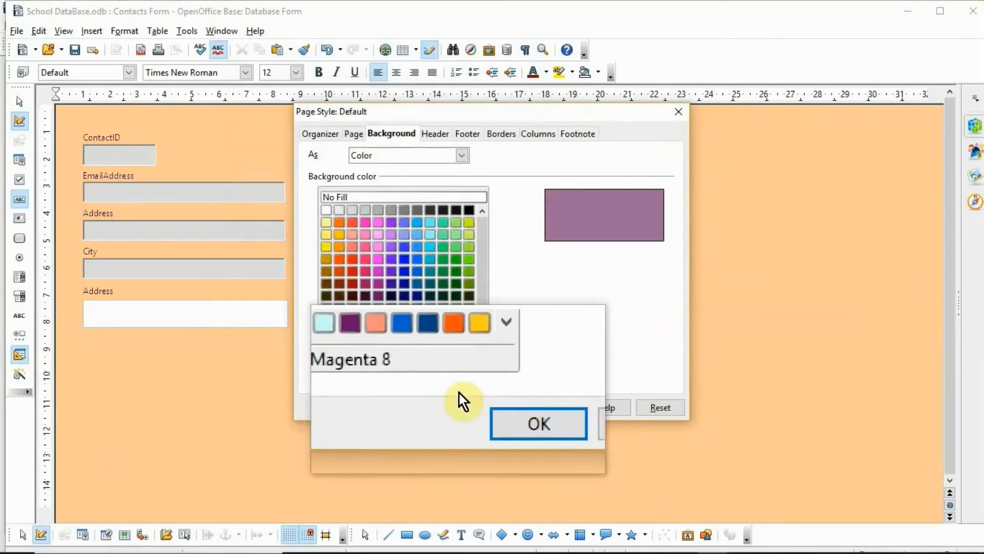
click(521, 413)
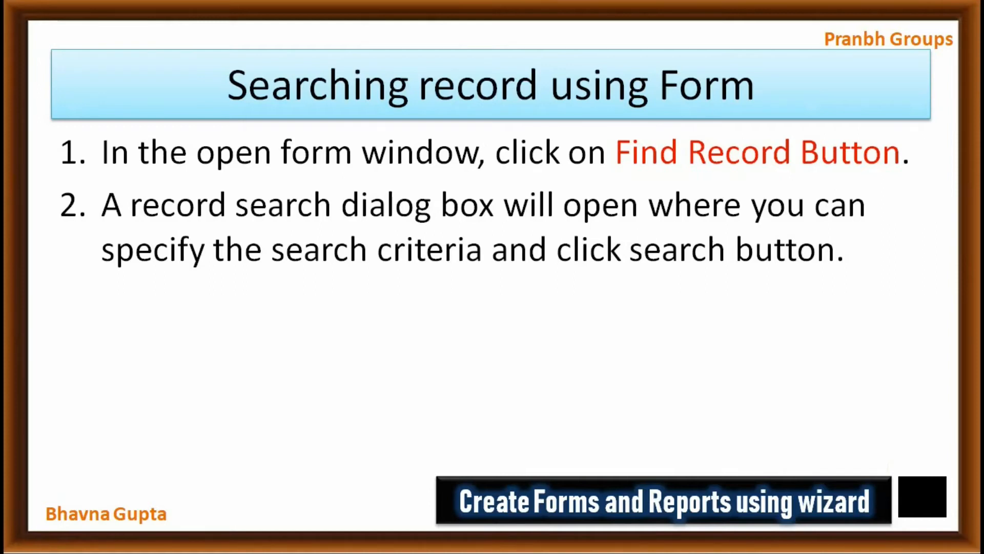
Step: Play the linked record-search demo from the box at the slide's bottom right
click(933, 491)
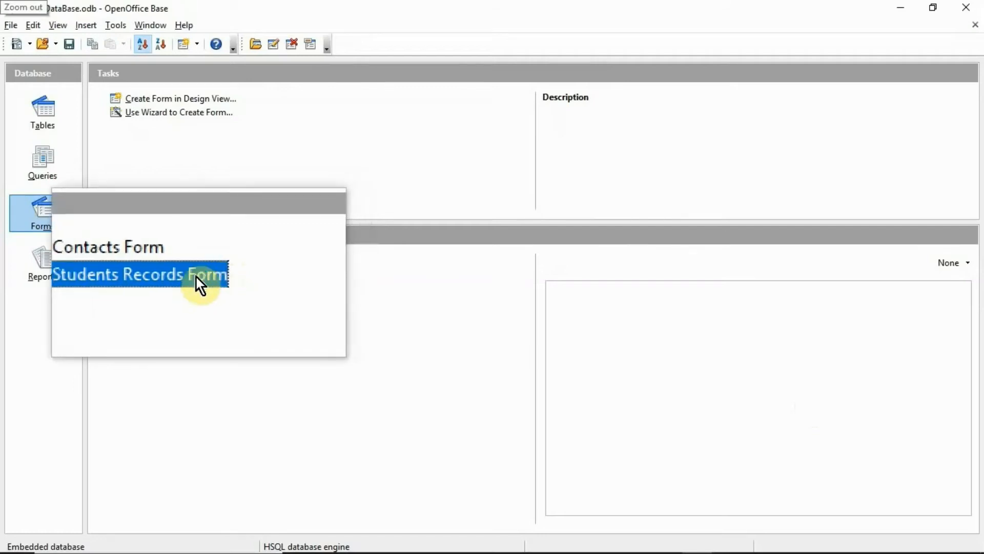
Step: Open the Students Records Form and bring up its Record Search dialog
double_click(168, 279)
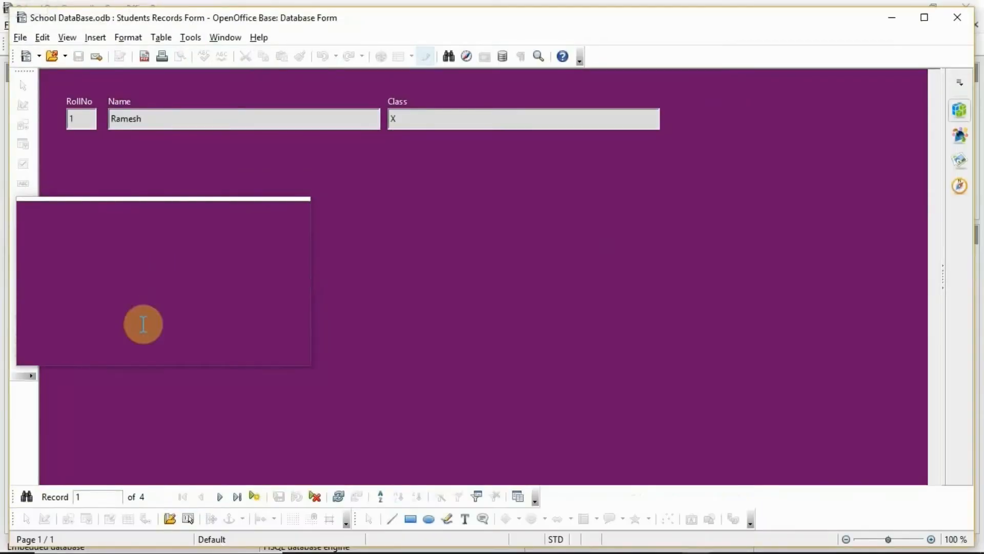
click(25, 497)
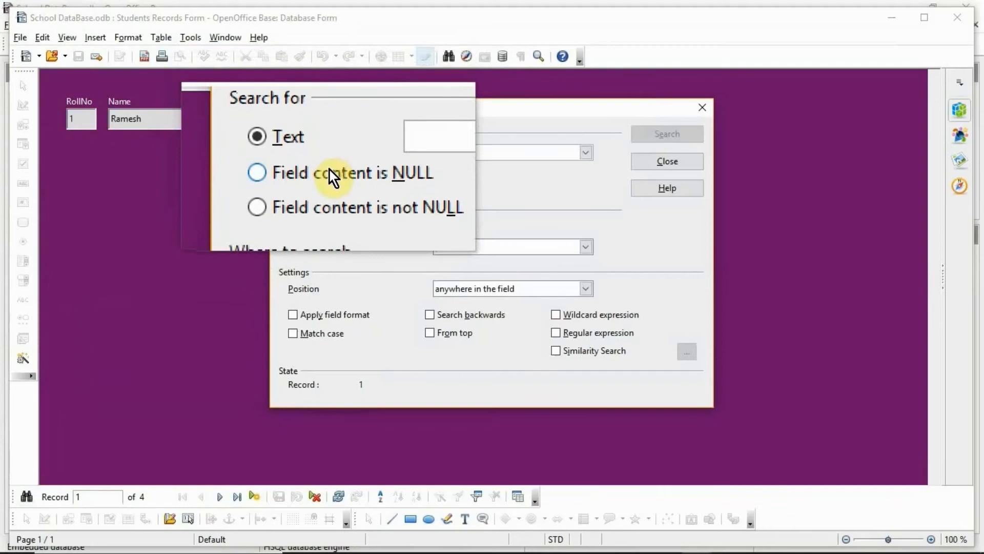
Step: Search for the student record with RollNo 2
click(382, 157)
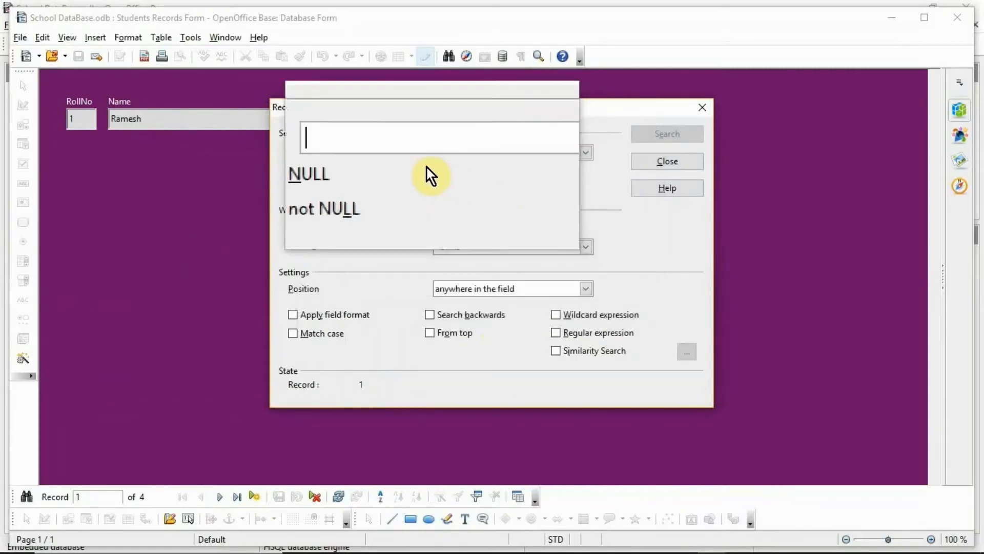
click(399, 151)
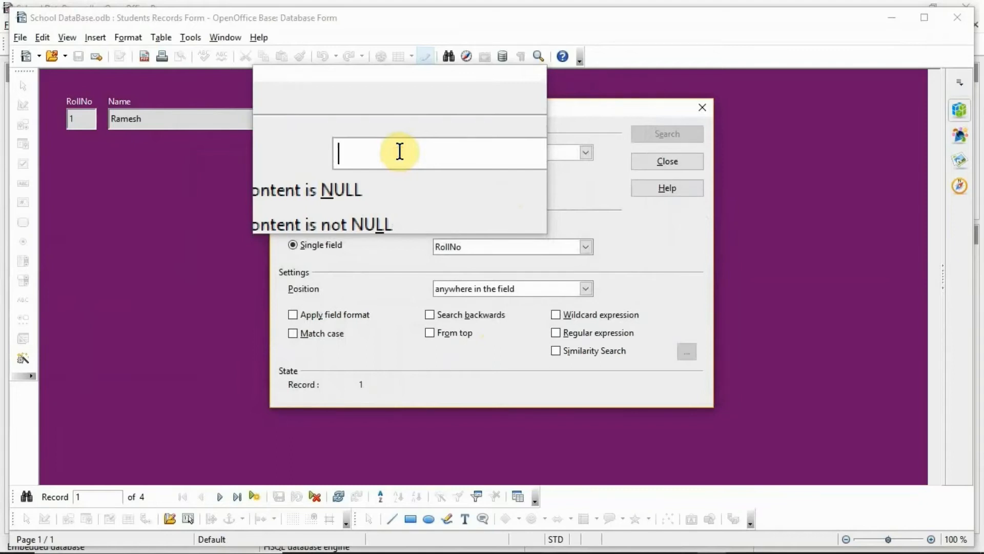
text(2)
click(678, 128)
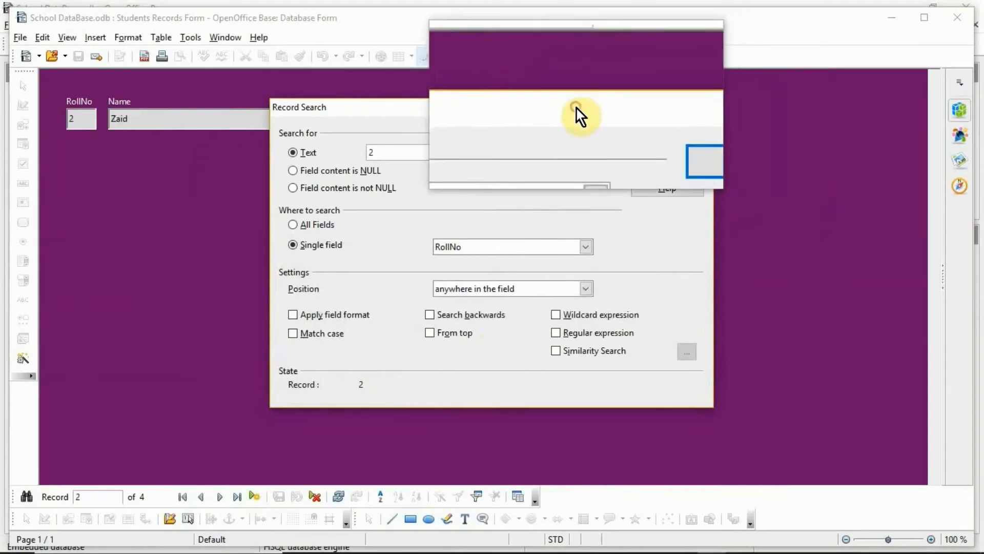
Step: Replace the search value with 4, find RollNo 4, and close Record Search
drag(576, 109, 718, 182)
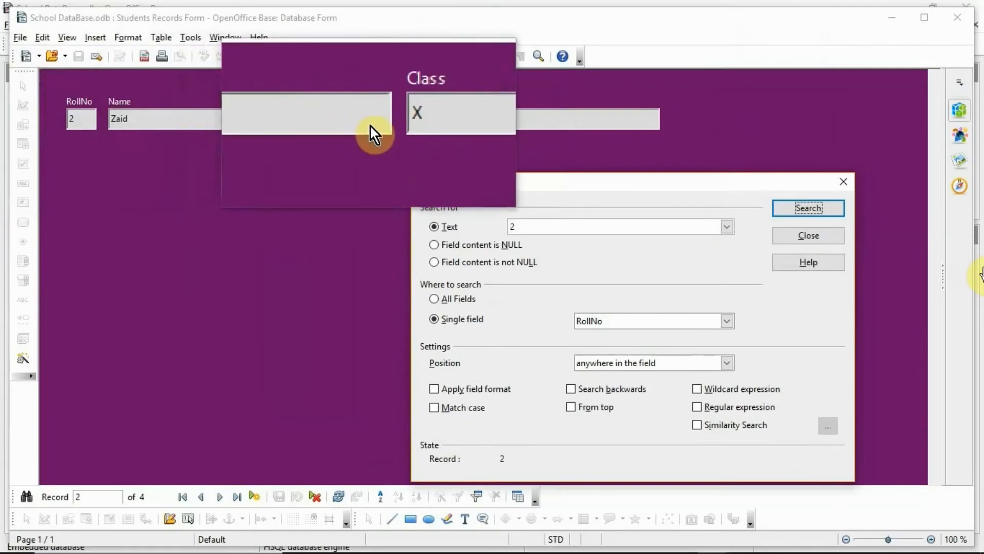
double_click(514, 227)
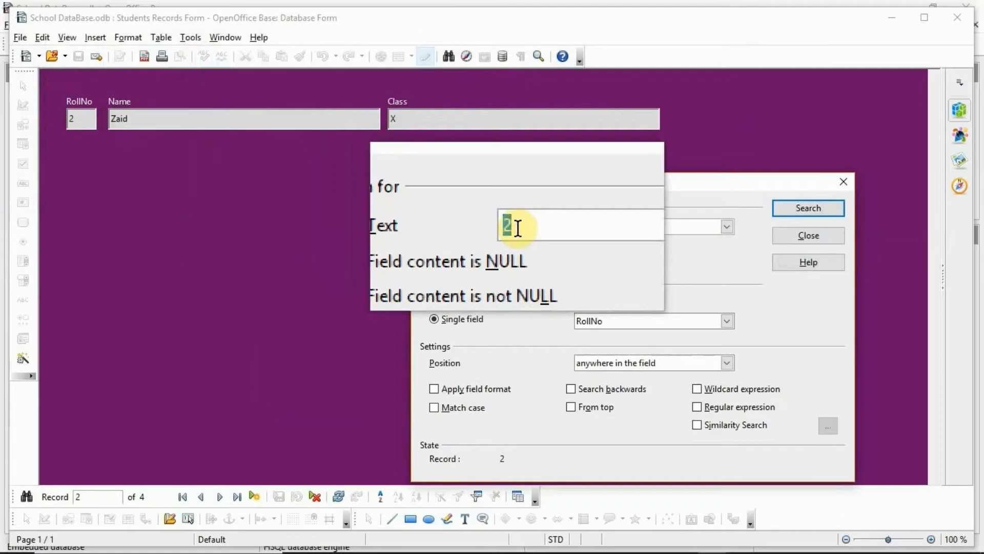
text(4)
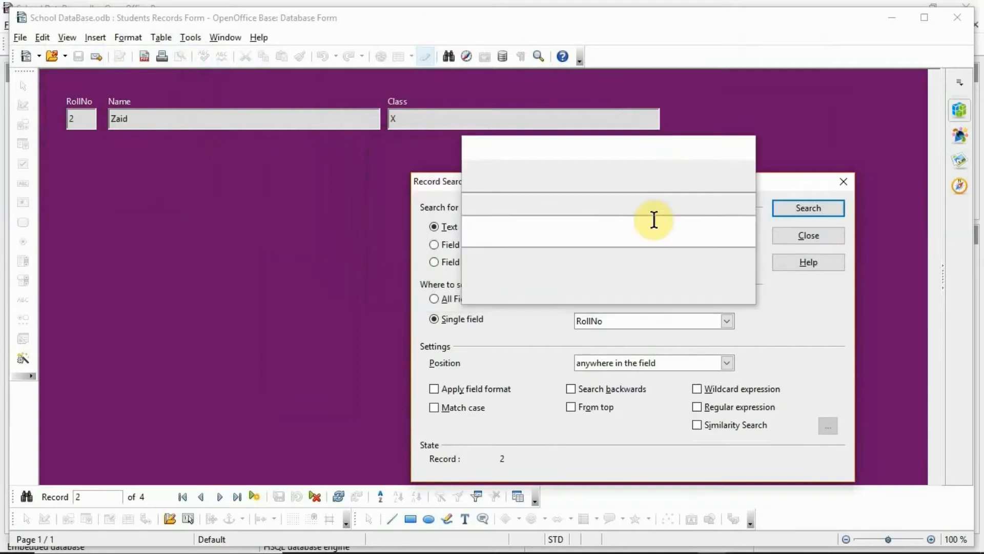
click(808, 208)
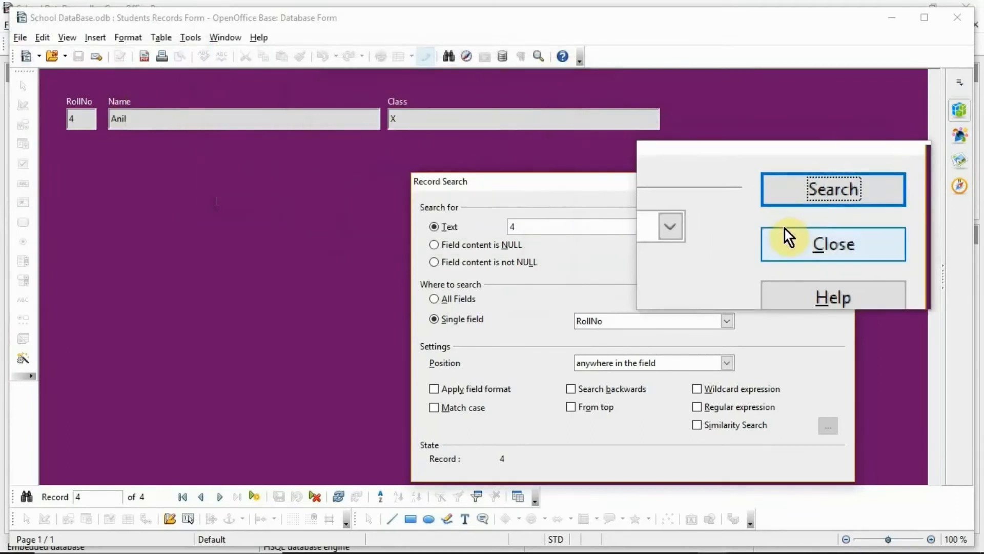
click(738, 241)
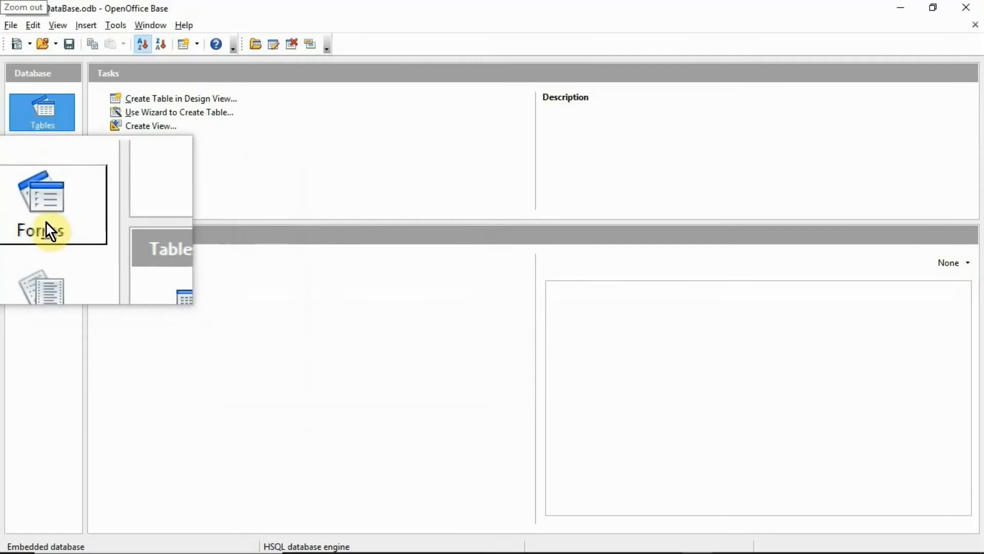
Step: Show the database's Forms list and open Contacts Form for data entry
click(45, 225)
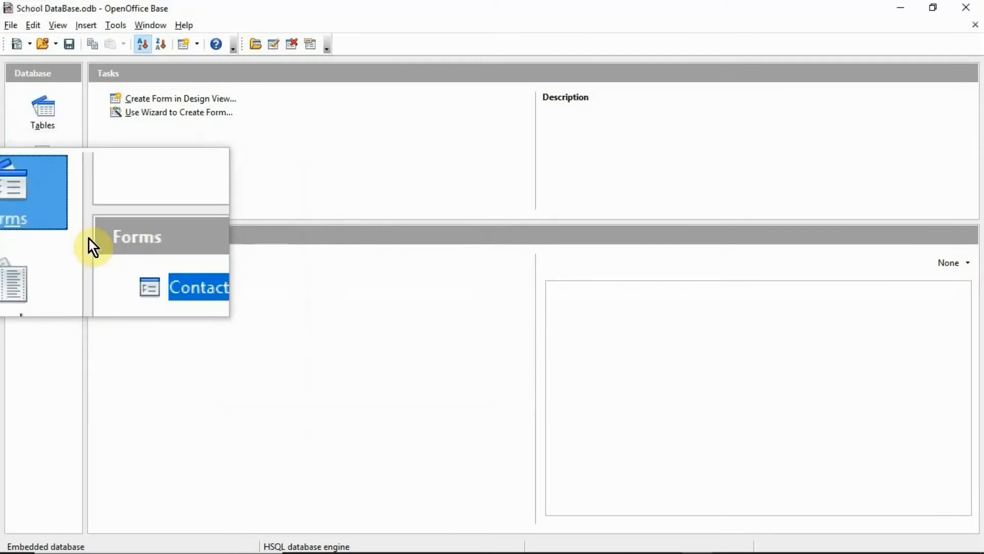
double_click(143, 260)
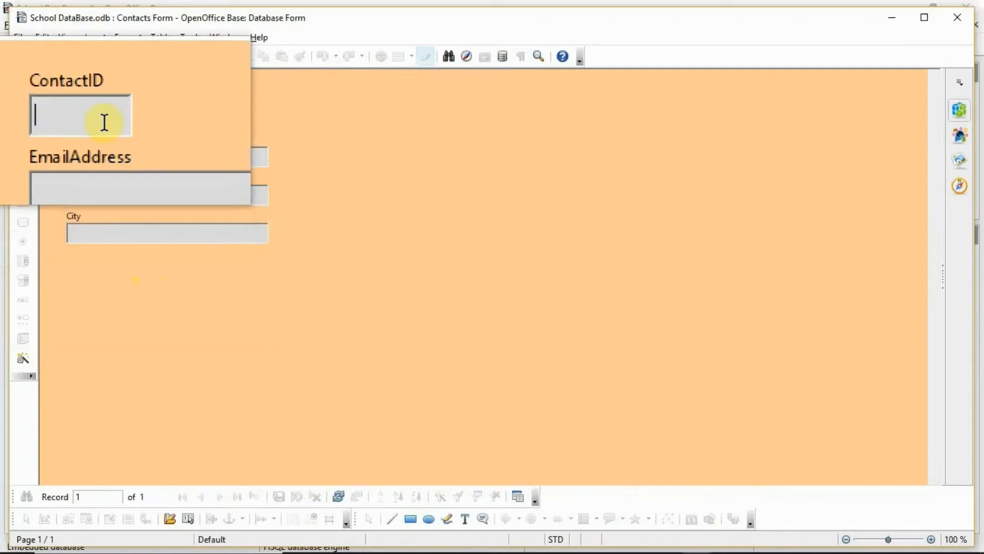
Step: Enter a new contact's ID, e-mail address and address, save the record, and close the form
text(110)
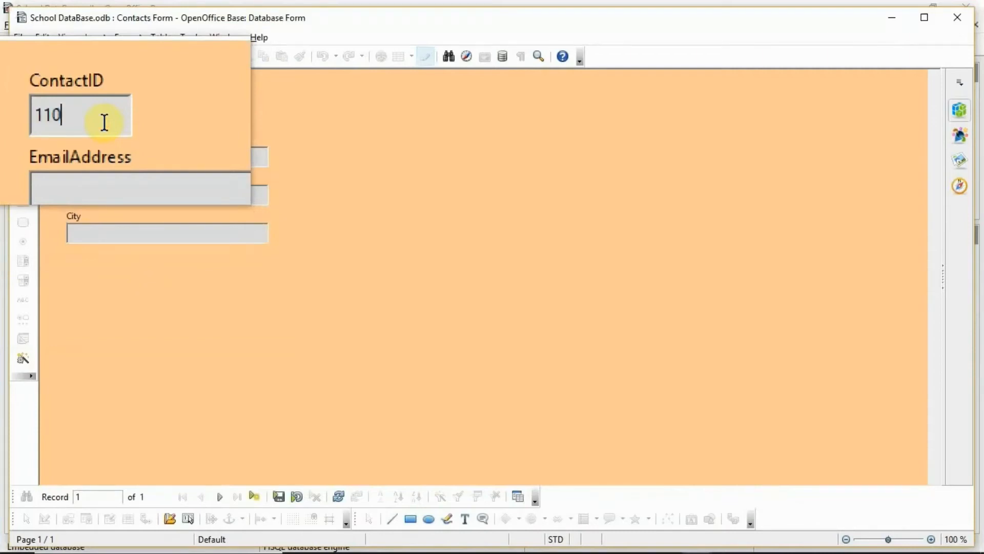
key(Tab)
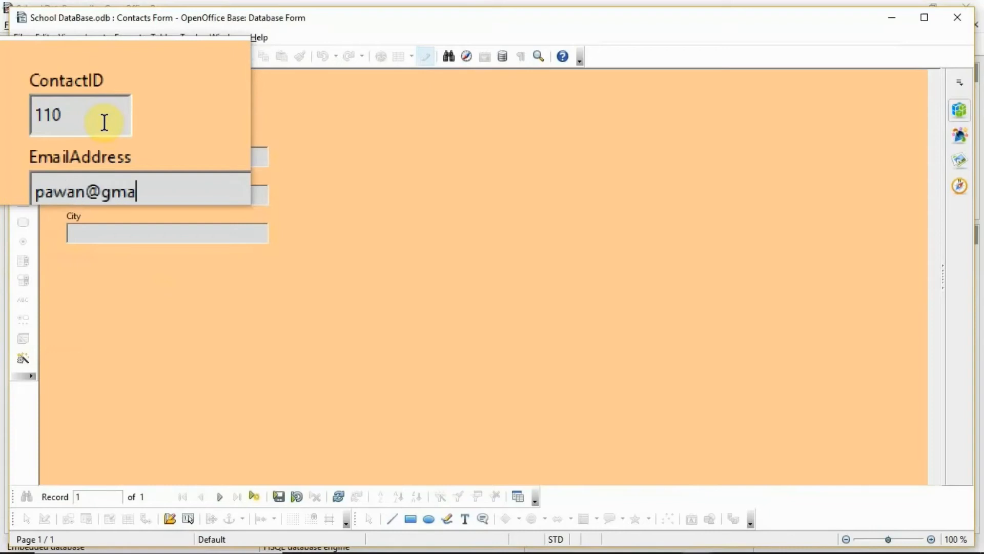
key(Tab)
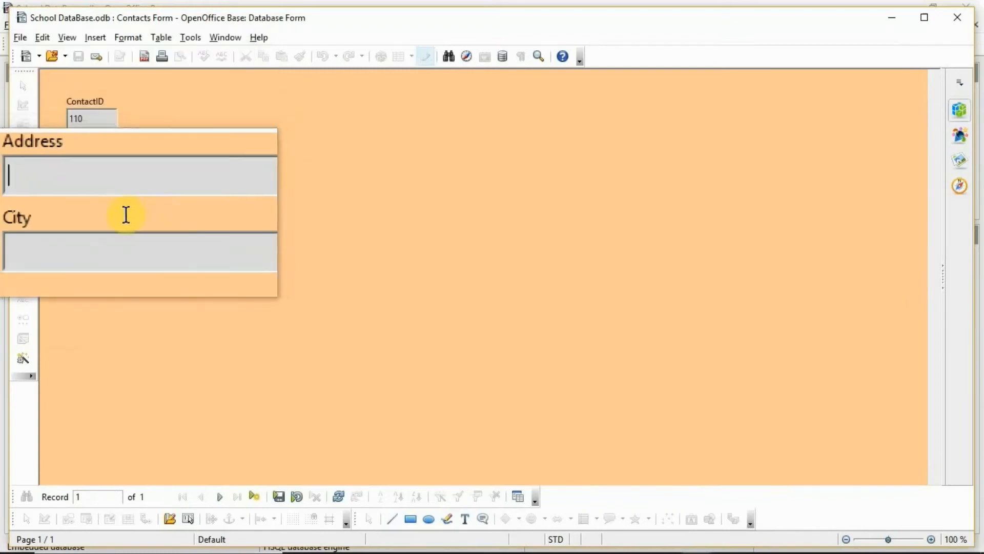
text(Ne)
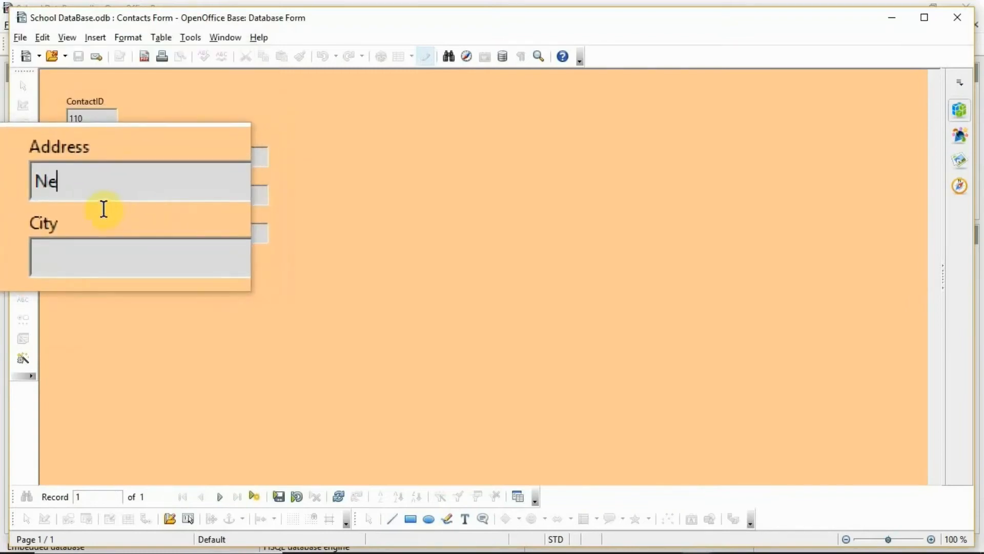
text(w Avas Vikas)
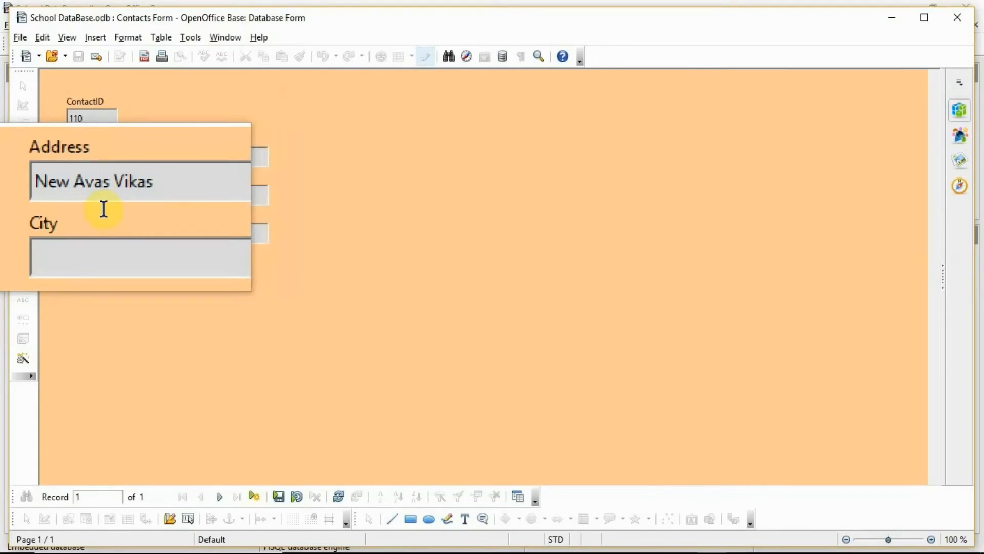
text(Rampur)
key(Tab)
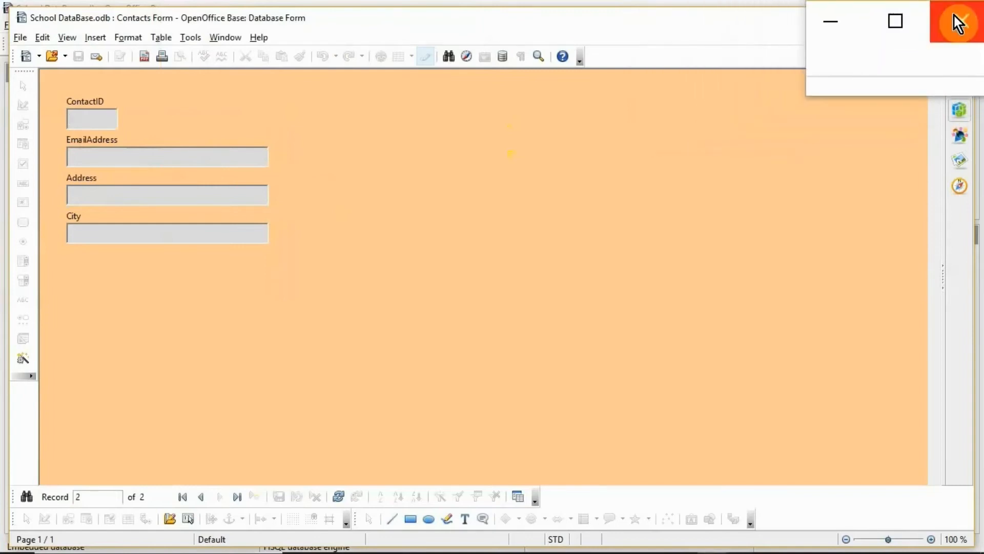
click(953, 14)
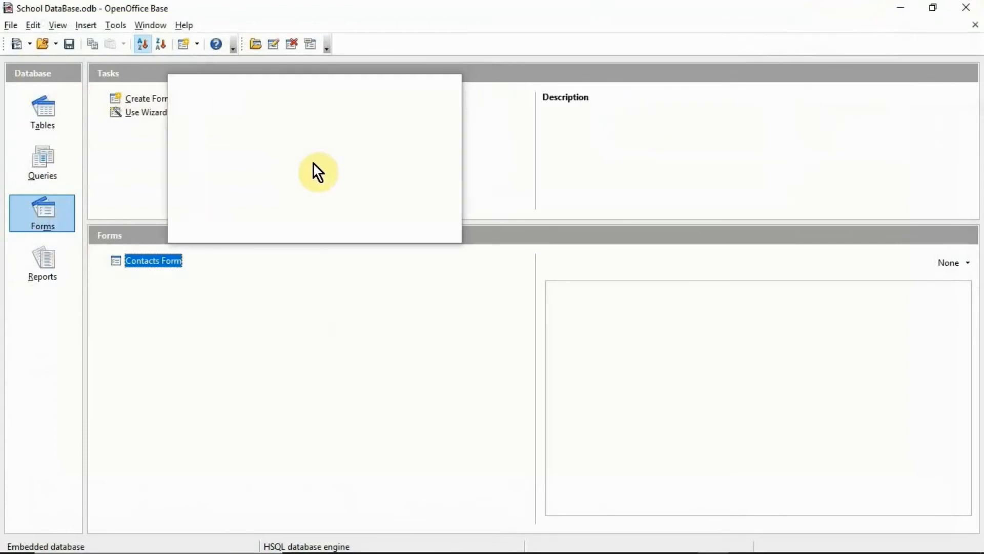
click(39, 117)
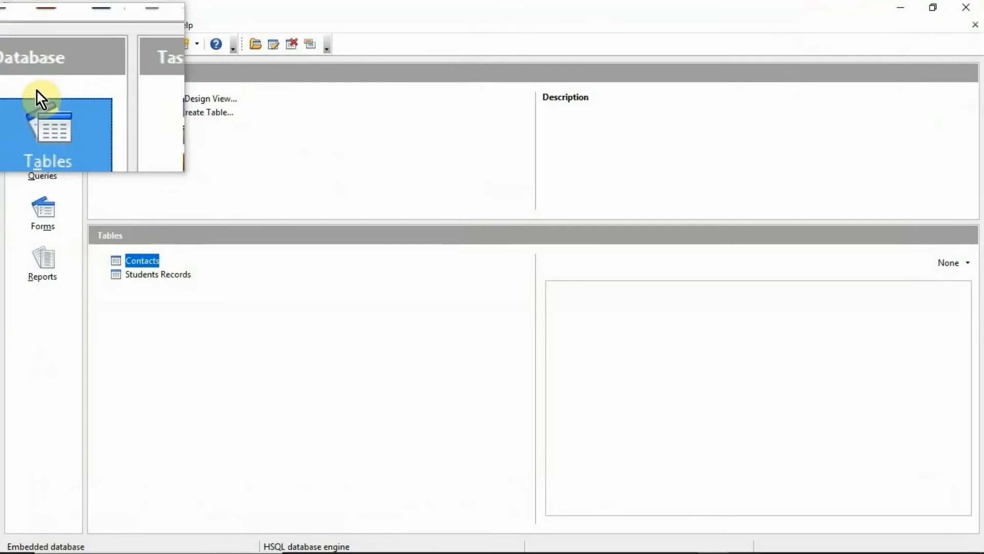
double_click(130, 265)
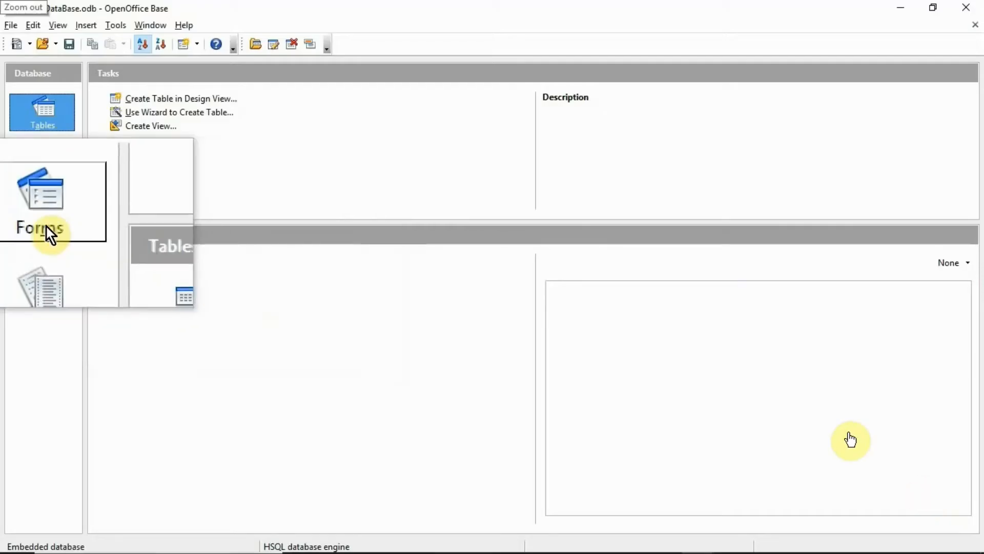
click(42, 207)
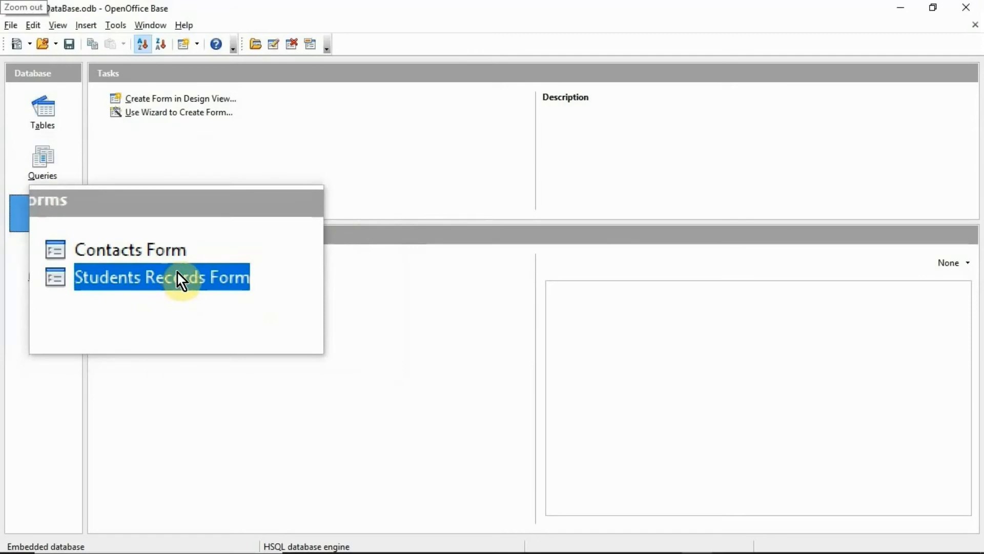
Step: Open the Students Records Form at record 1 of 4, browsing then closing the Navigator
double_click(177, 273)
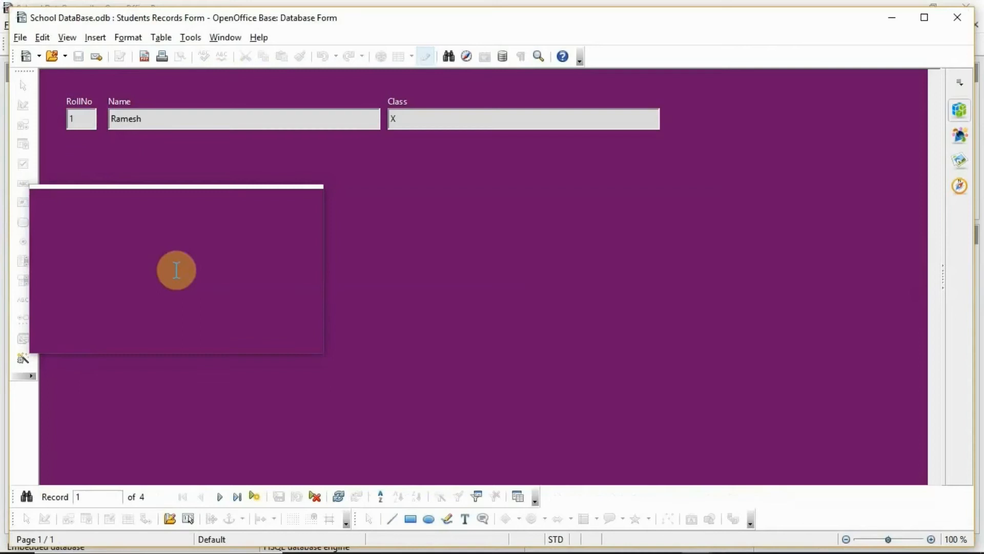
click(471, 59)
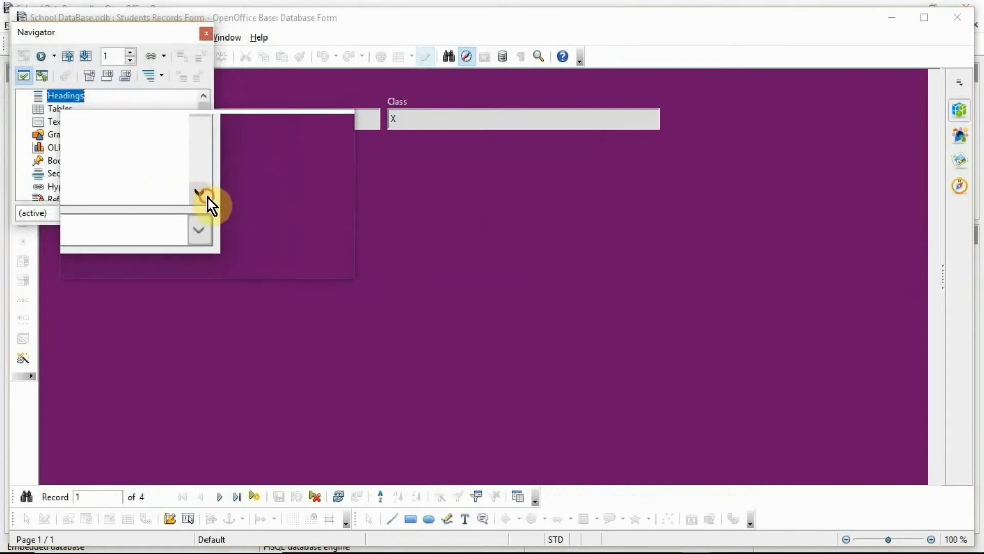
click(208, 198)
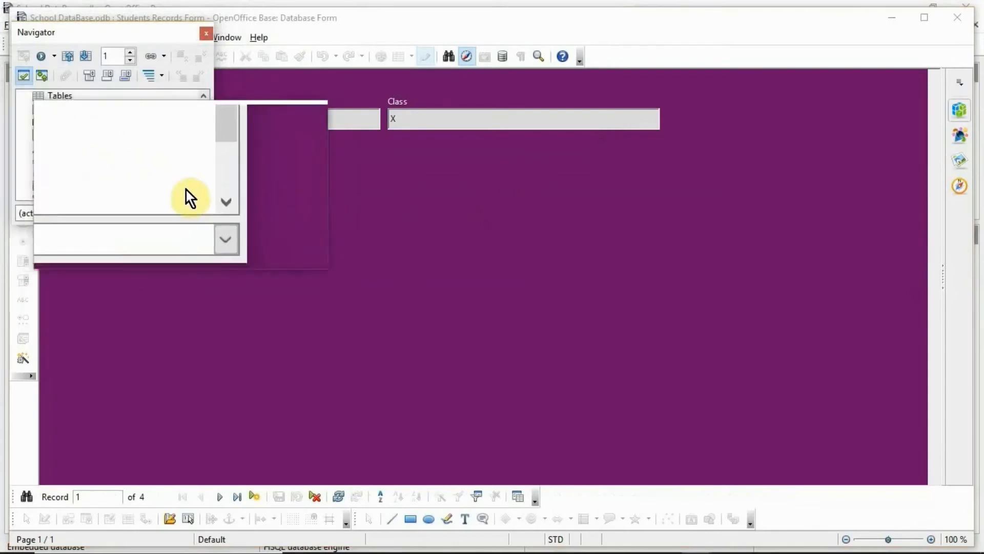
click(208, 199)
click(208, 199)
click(208, 199)
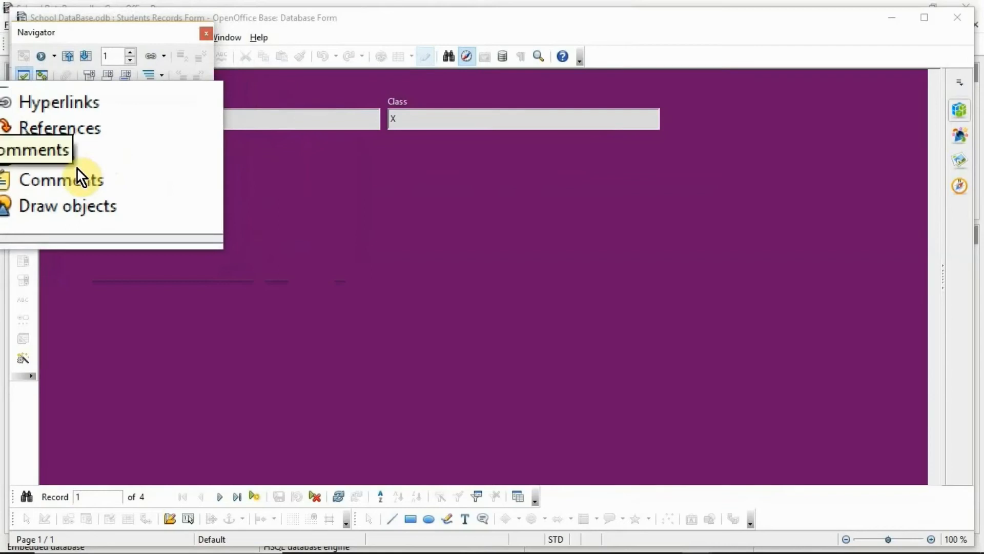
click(205, 35)
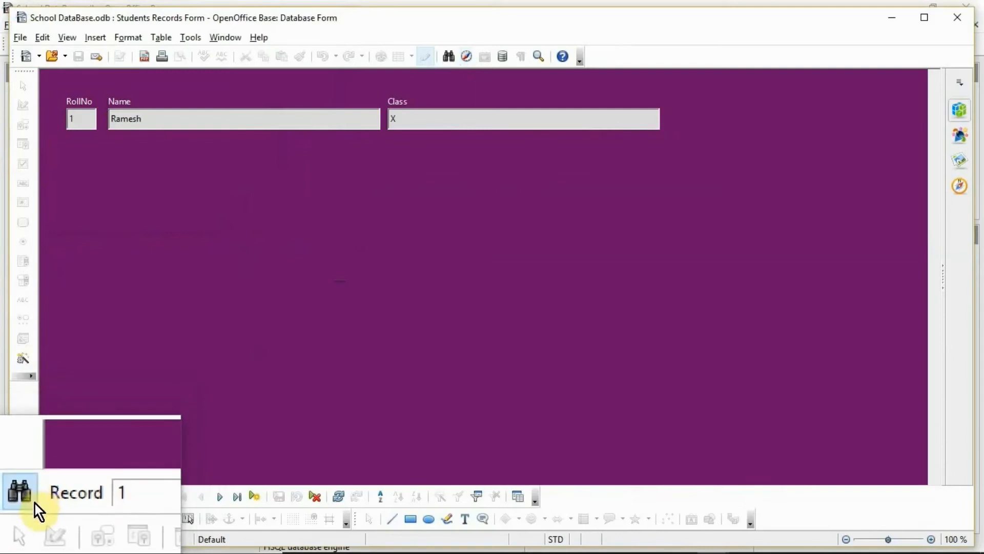
Step: Search RollNo for 4 to jump to Anil's record, then close Record Search
click(26, 497)
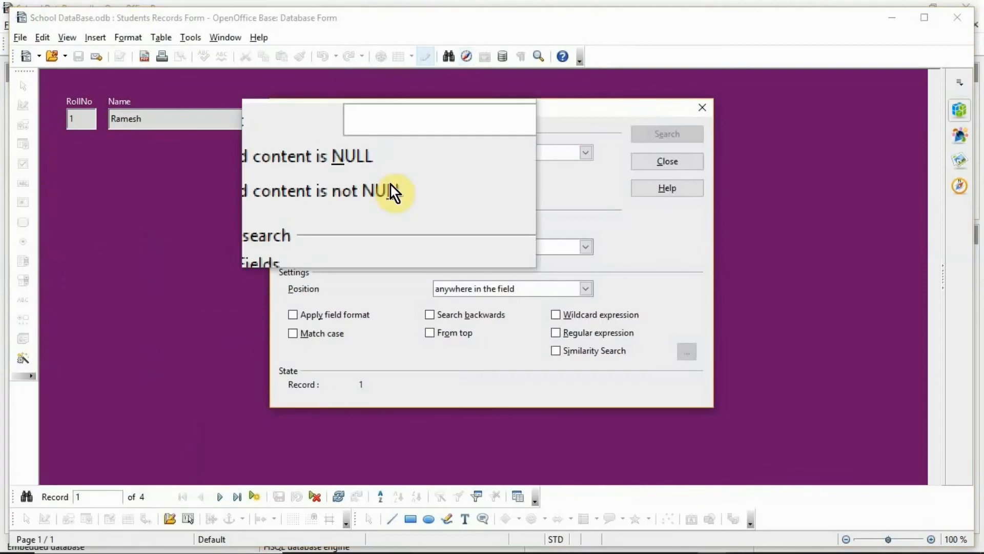
click(374, 154)
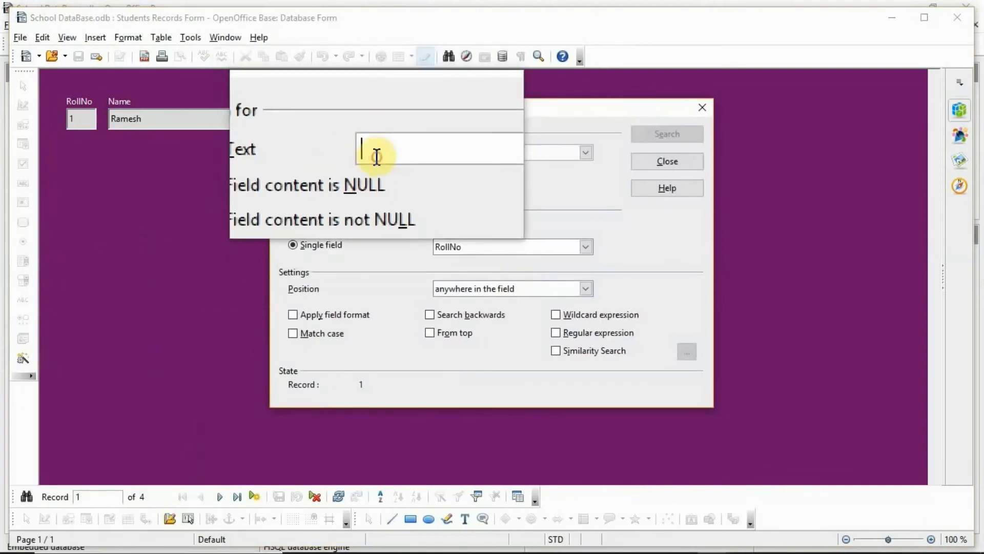
text(4)
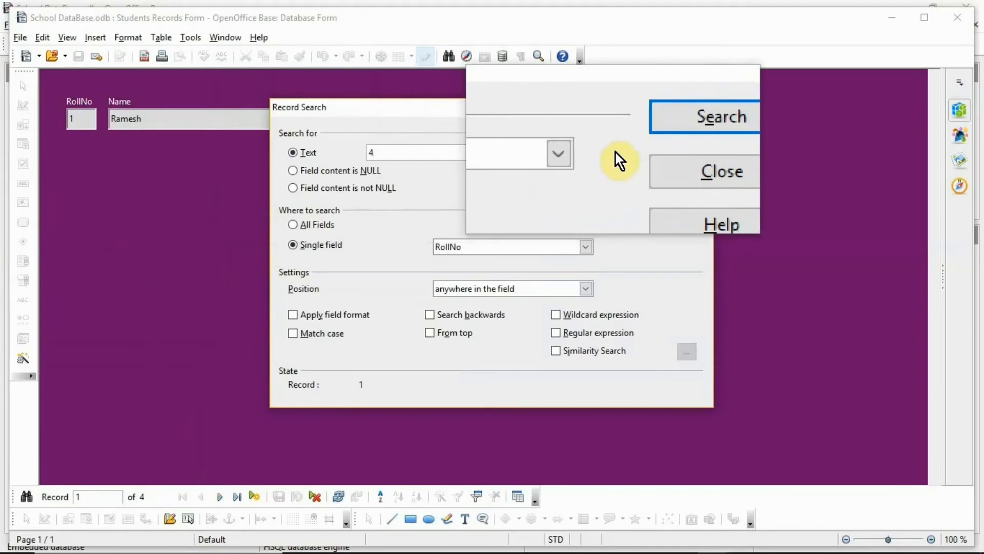
click(641, 137)
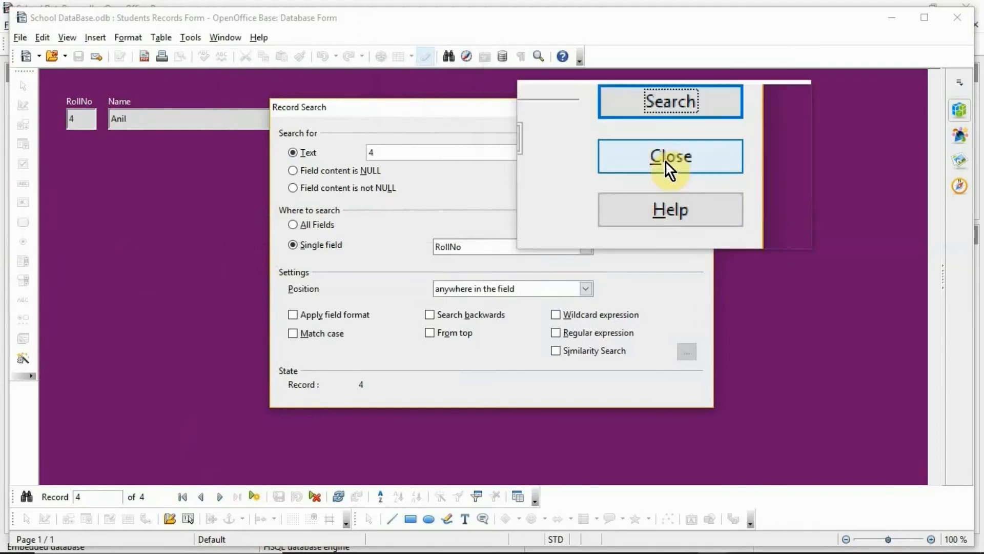
click(666, 162)
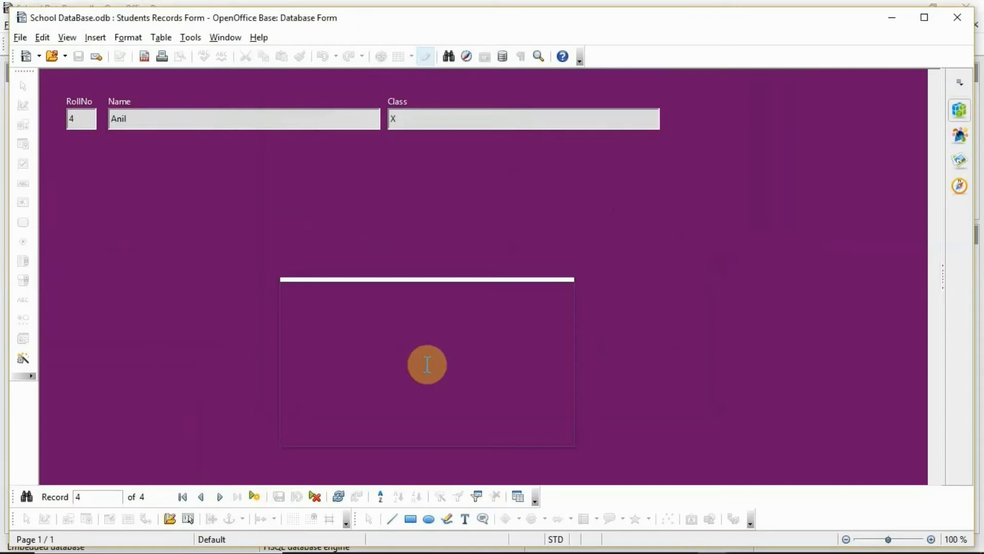
Step: Delete the RollNo 4 record, confirm with Yes, and close the Students Records Form
click(314, 500)
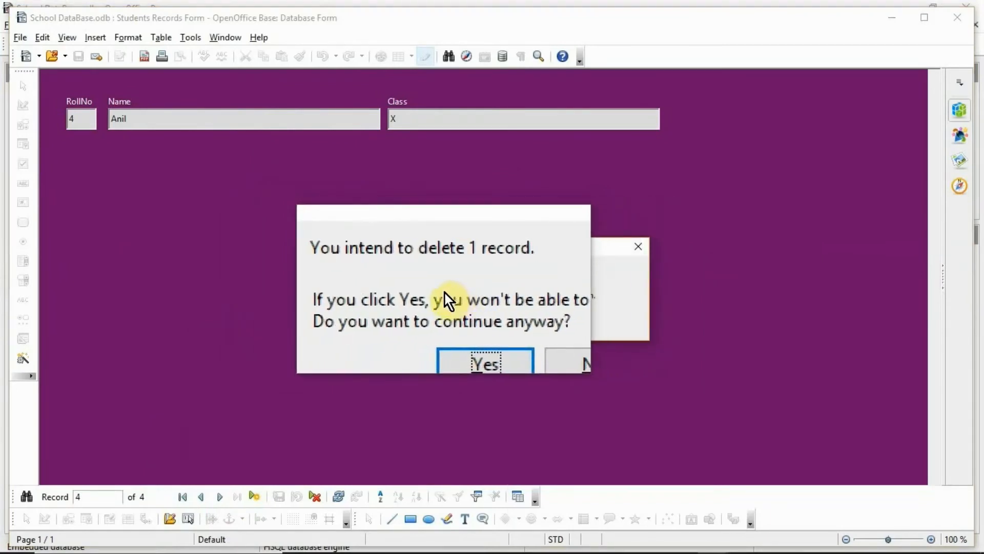
click(460, 328)
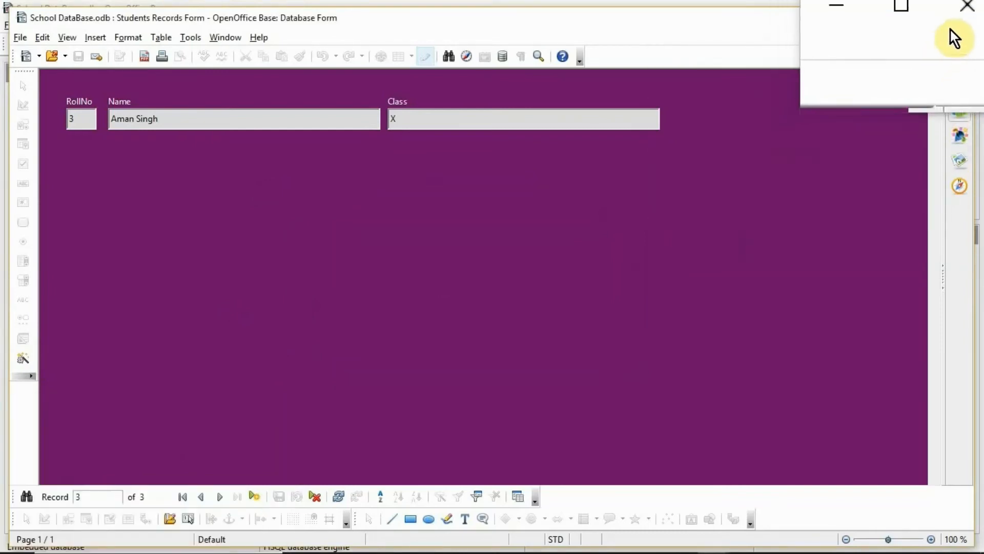
click(963, 17)
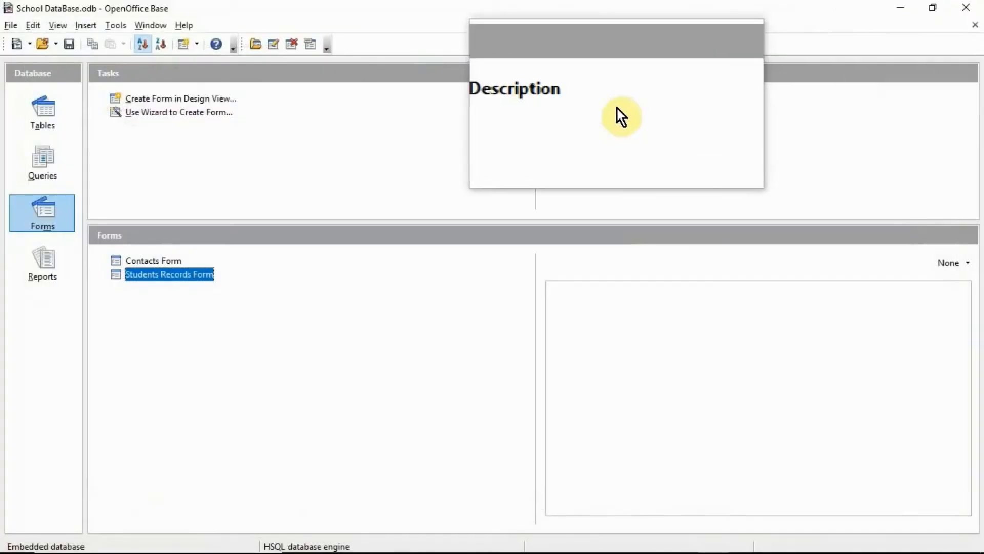
Step: Show the Tables list and open the Students Records table to check its three records
click(25, 108)
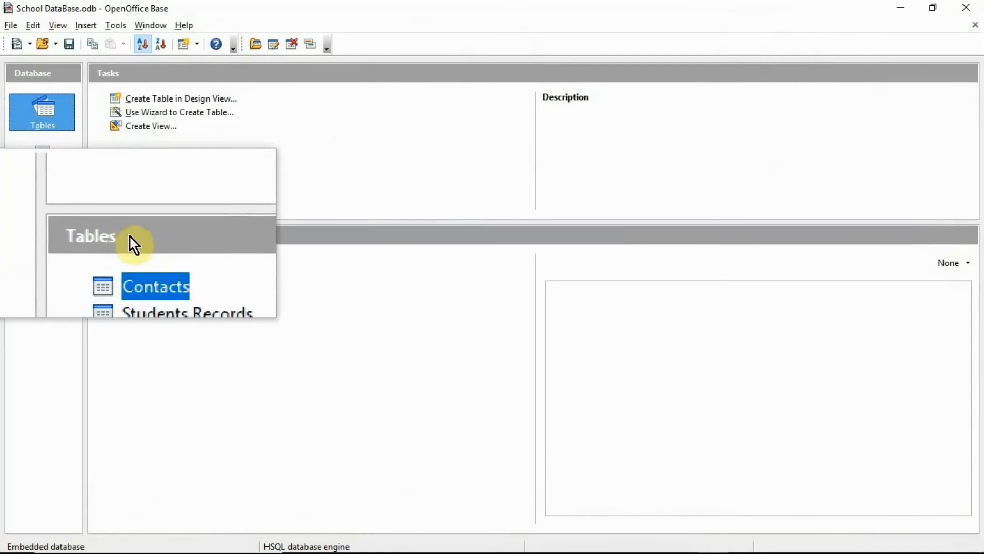
double_click(138, 275)
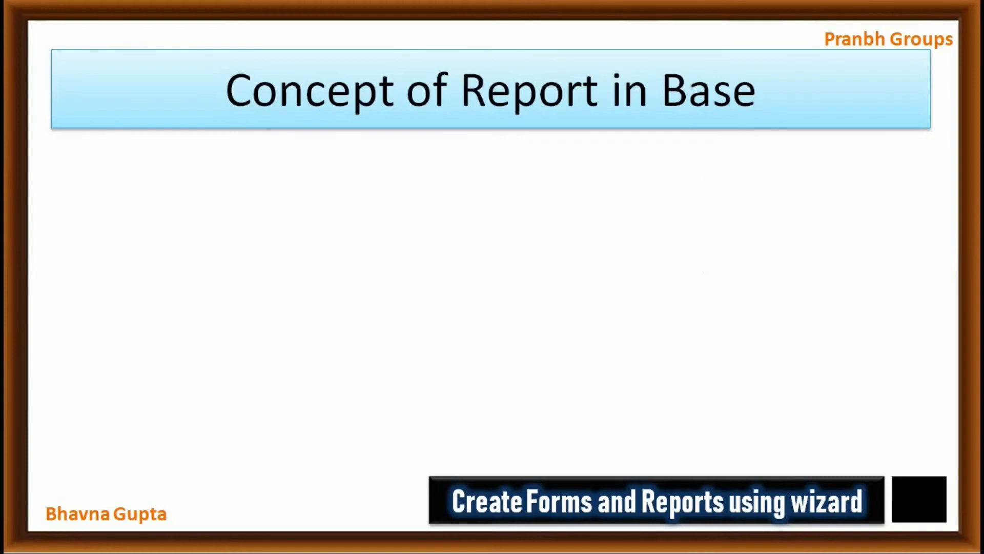
Step: Advance the 'Concept of Report in Base' slide to reveal its bullet points on summarized data display
key(Right)
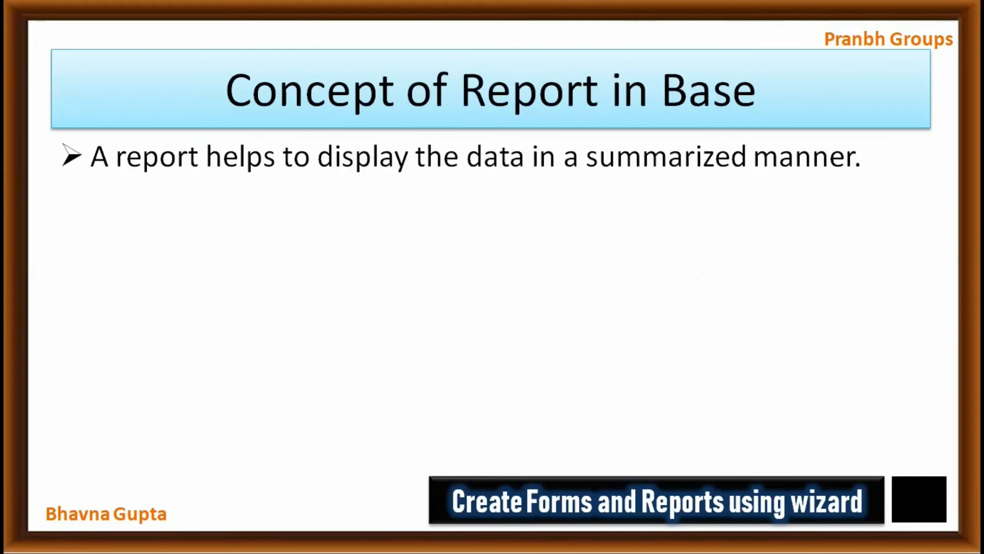
key(Right)
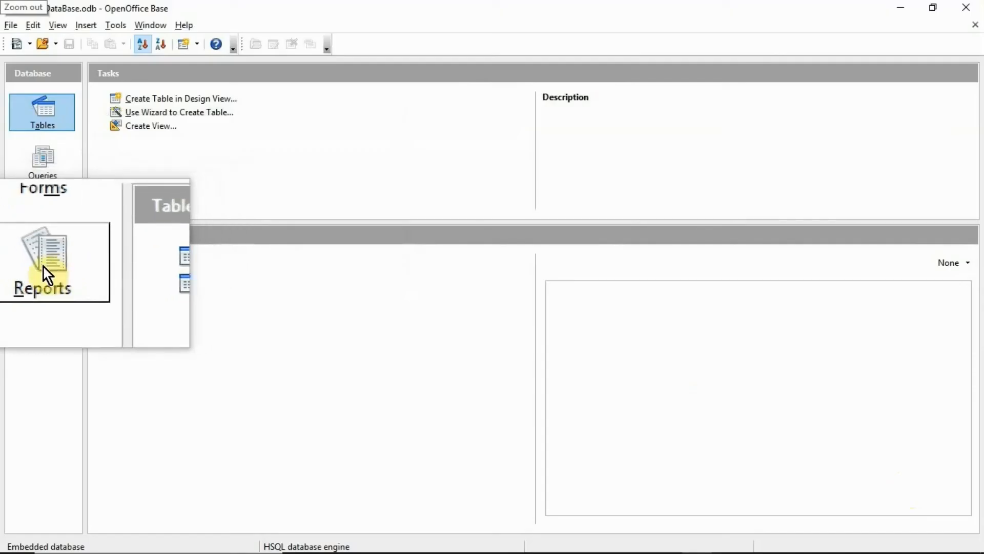
Step: Open the Reports section of School DataBase.odb with its Use Wizard to Create Report task
click(44, 266)
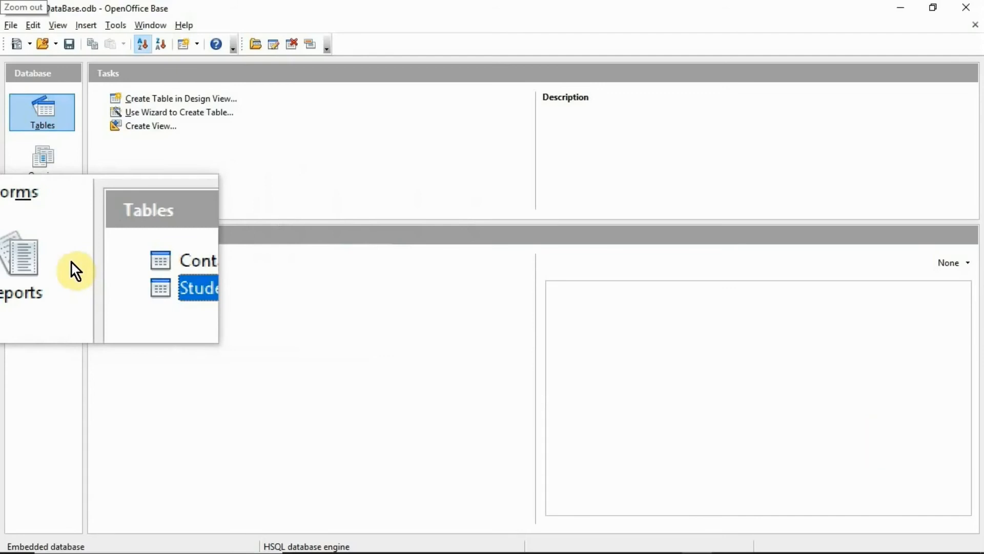
click(51, 263)
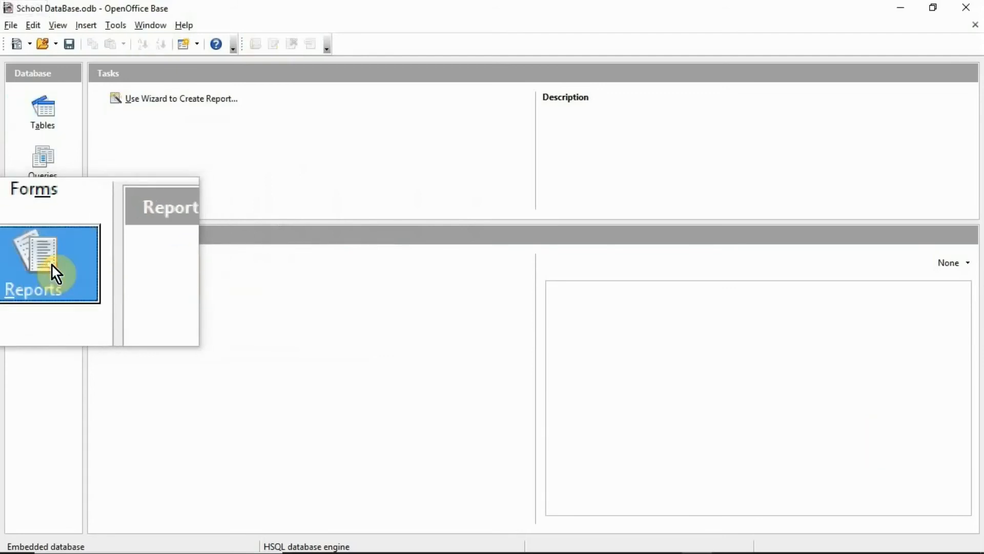
Step: Launch the Report Wizard on the Contacts table with all fields: ContactID, EmailAddress, Address, City
click(185, 102)
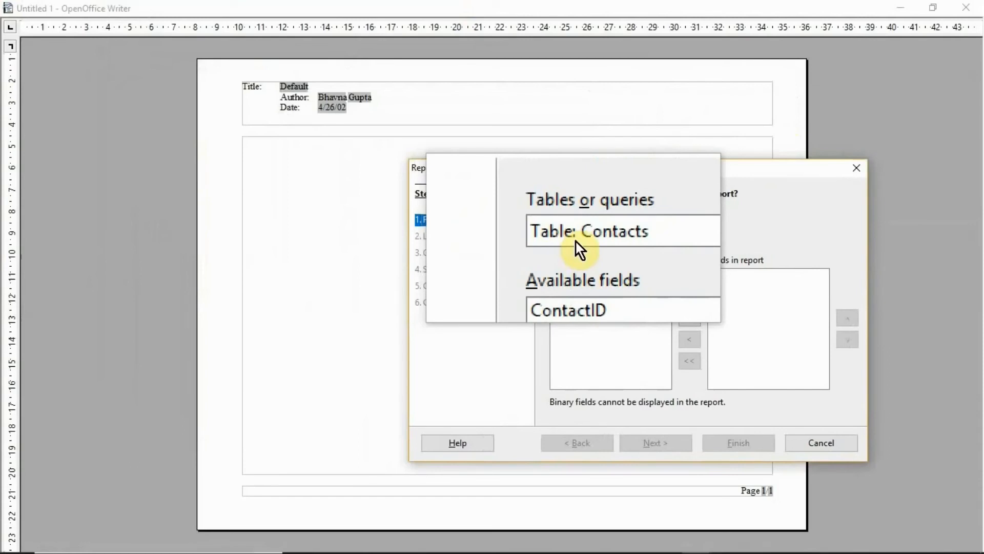
click(577, 239)
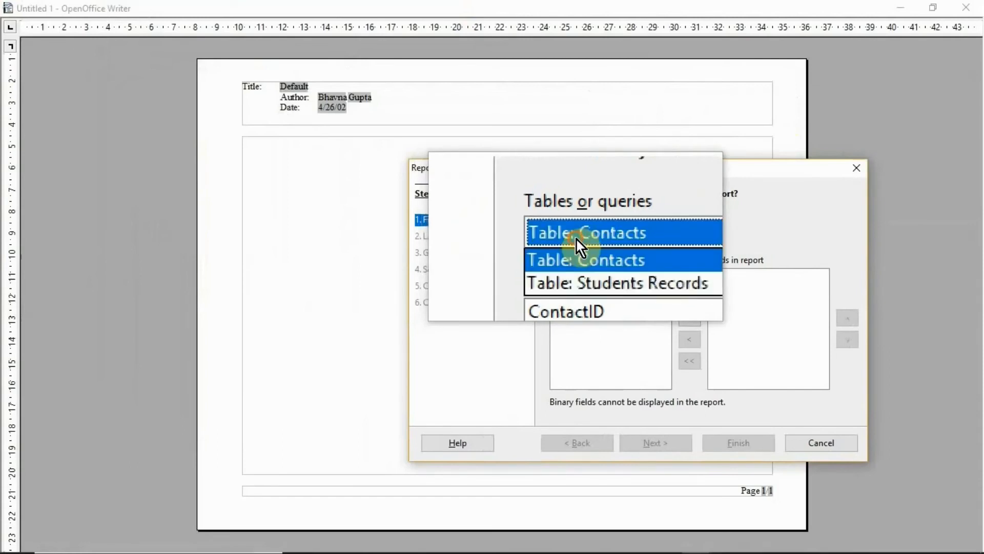
click(576, 239)
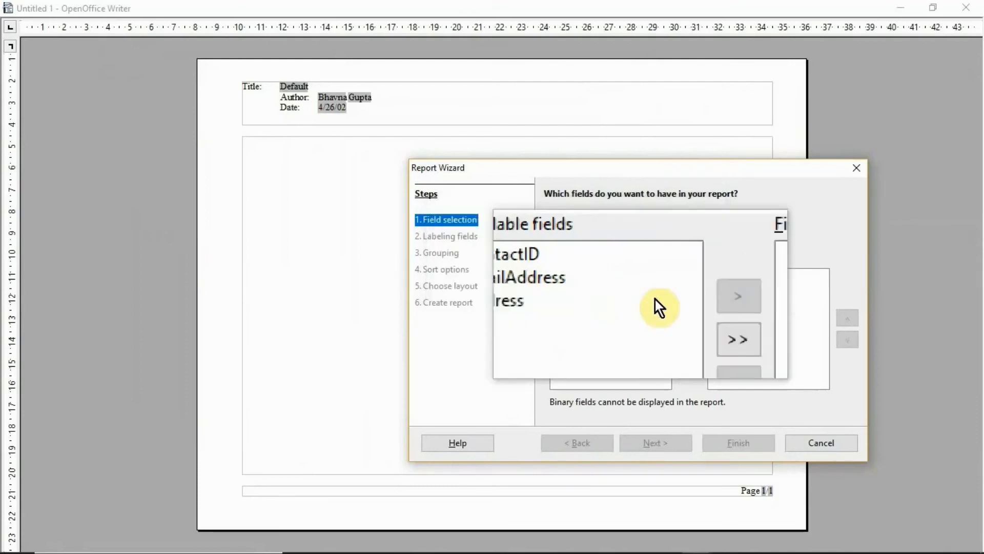
click(694, 321)
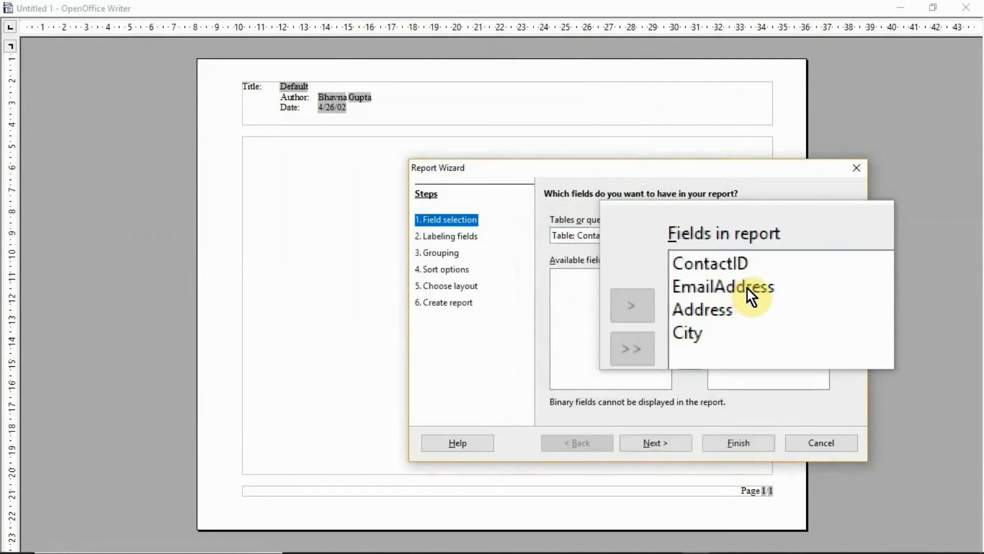
click(659, 445)
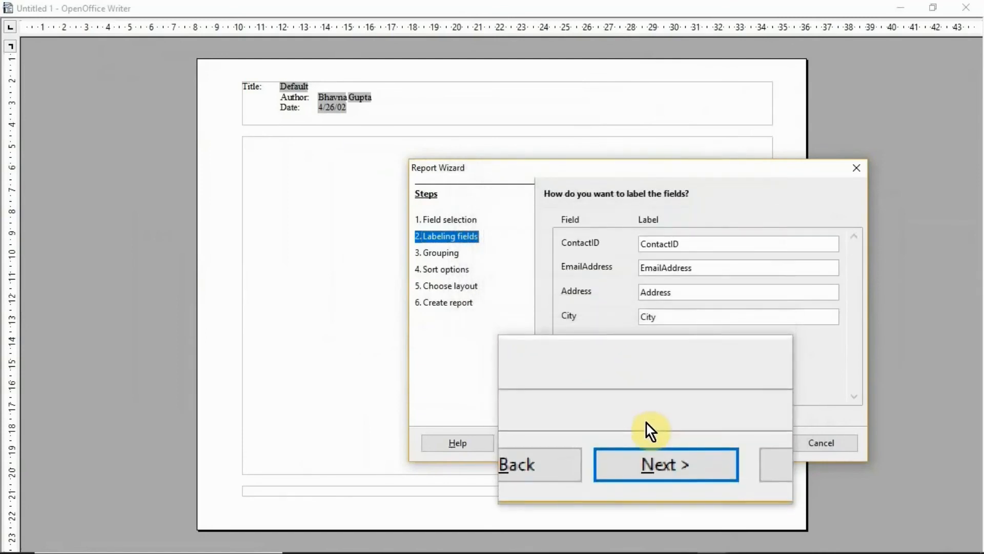
Step: Keep default labels, skip grouping, and sort the report by ContactID ascending
click(650, 446)
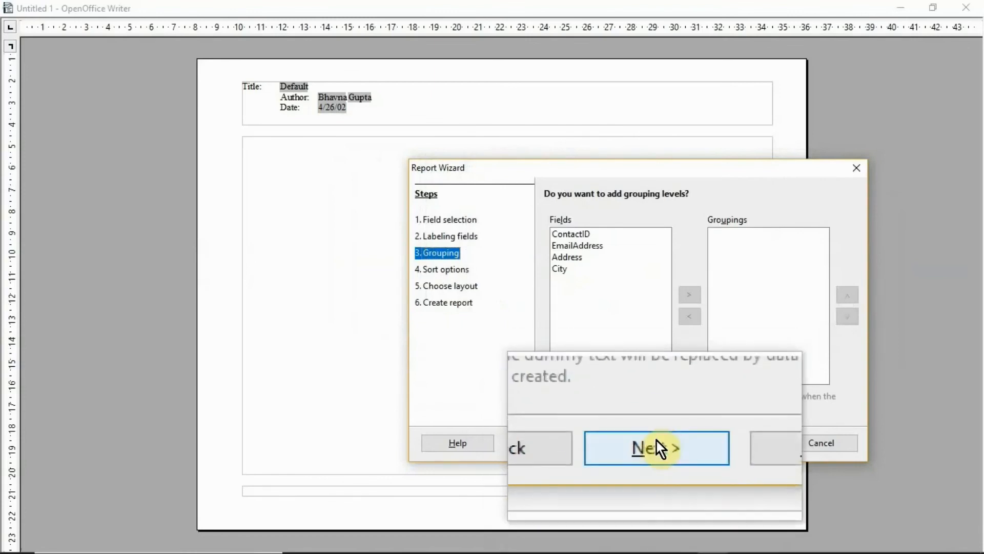
click(657, 442)
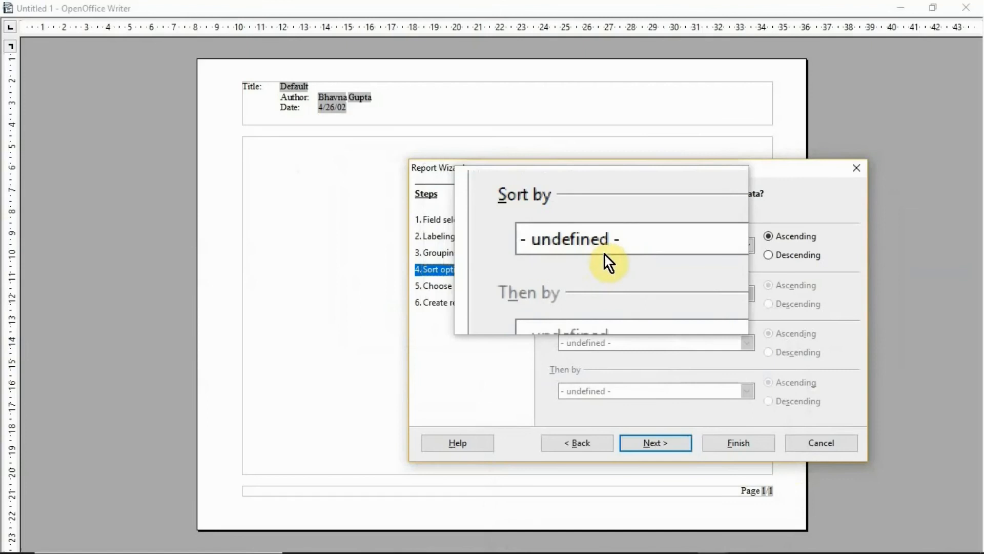
click(747, 250)
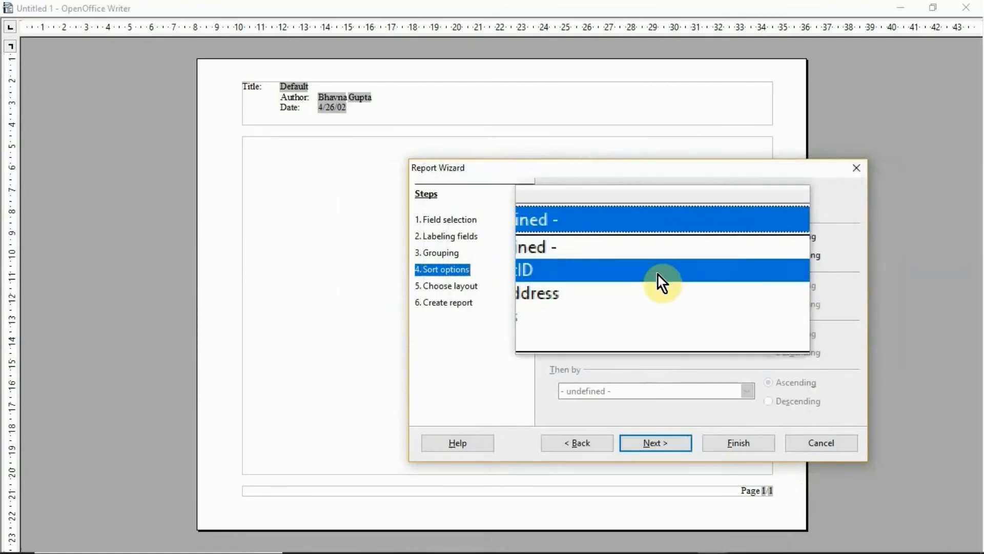
click(621, 272)
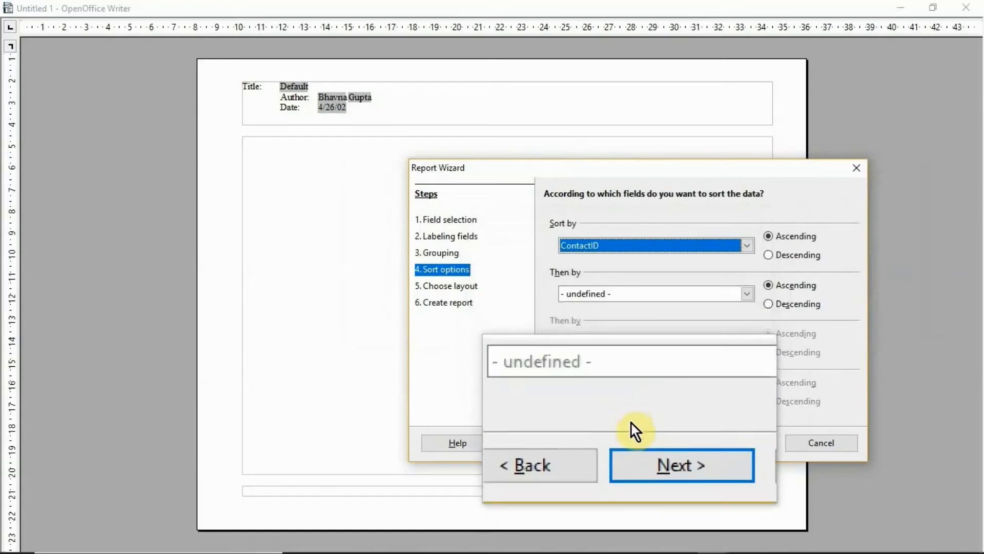
click(634, 443)
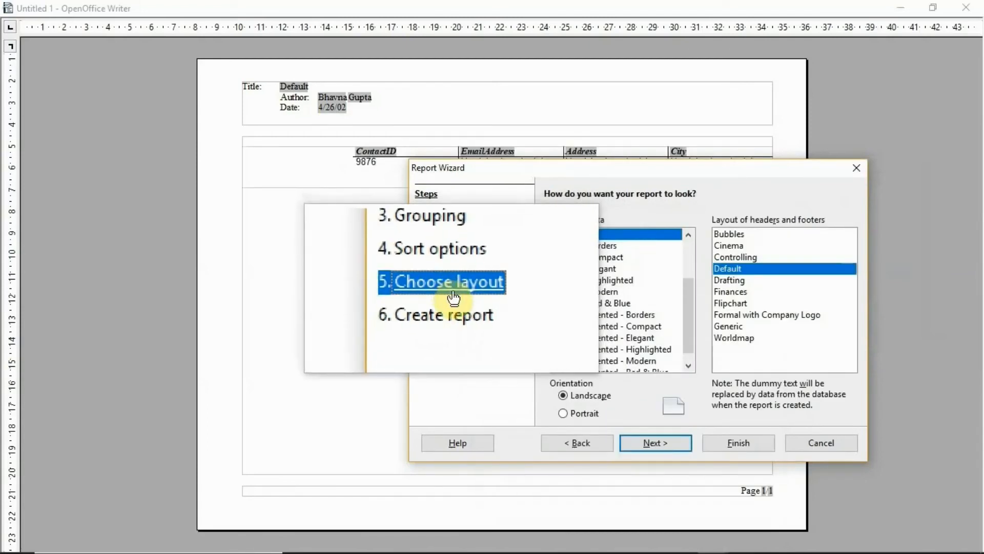
Step: Choose an outline data layout with Default headers and footers for the report
click(604, 248)
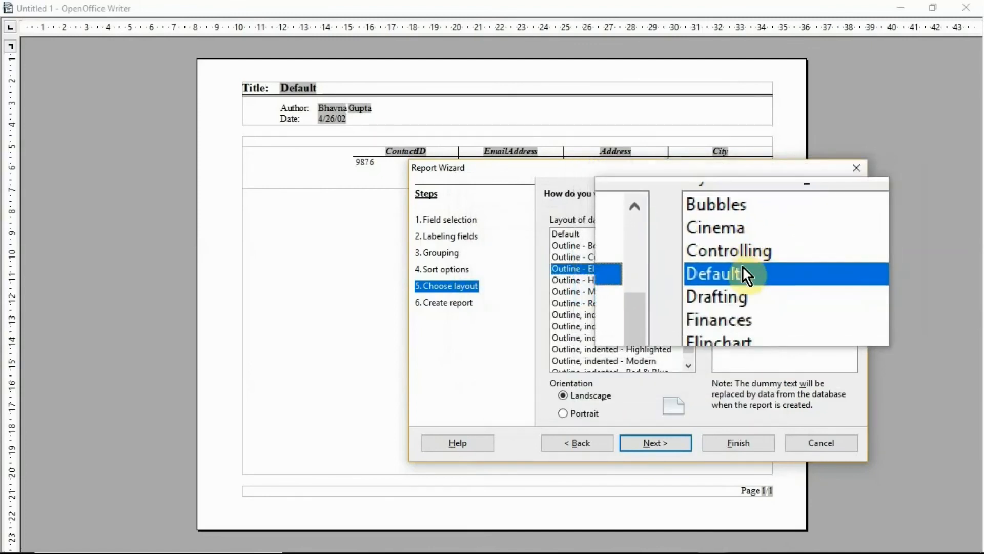
click(663, 449)
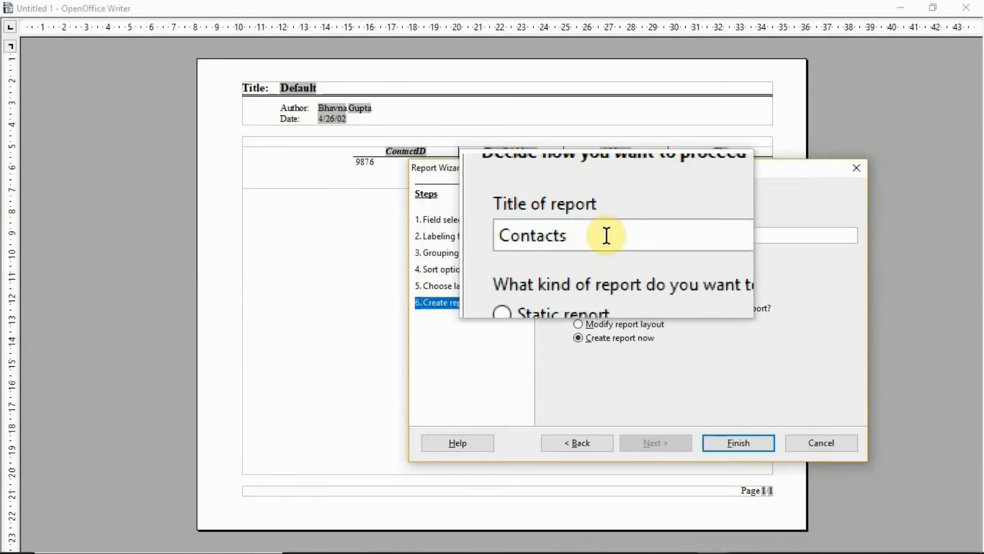
Step: Title the report 'Contacts Report' and finish the wizard to generate it
click(606, 236)
text(Report)
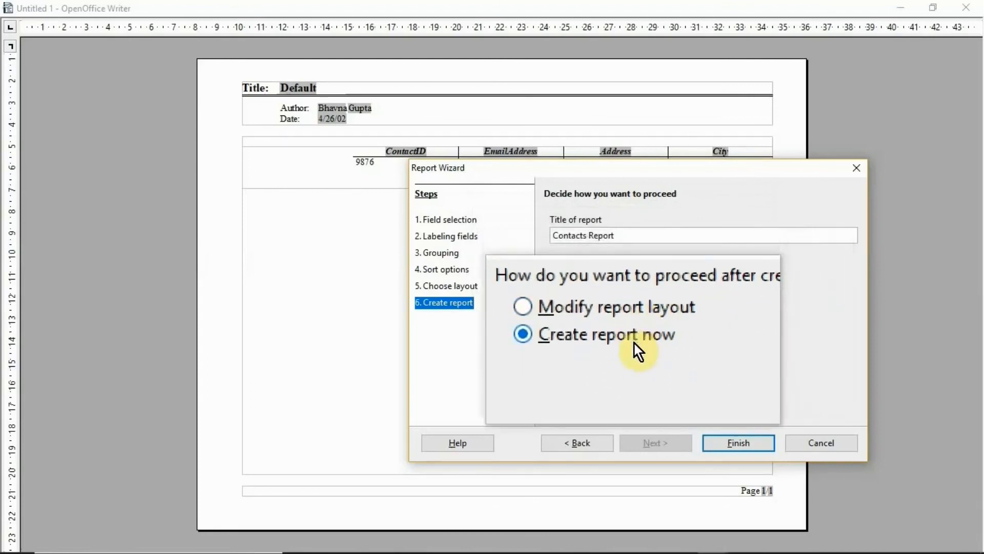
click(724, 441)
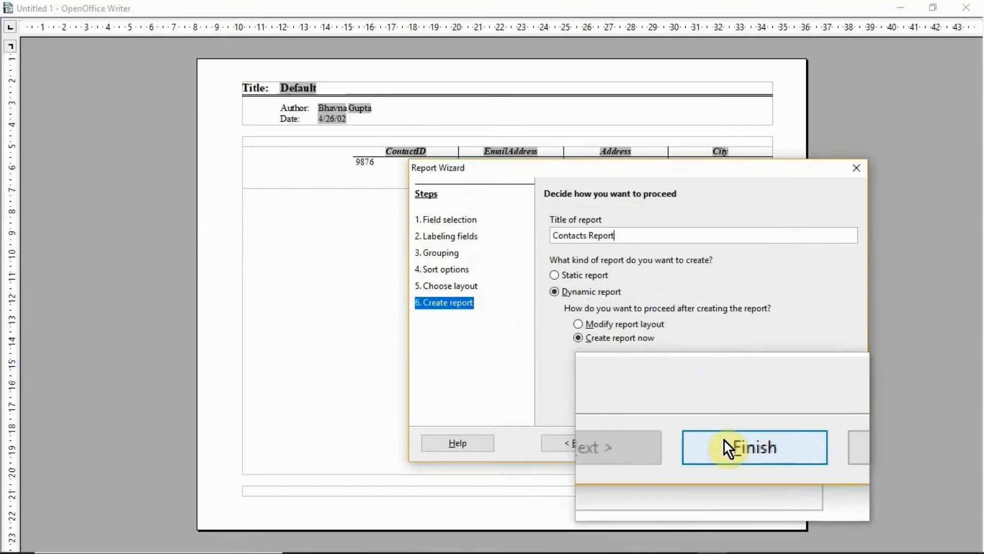